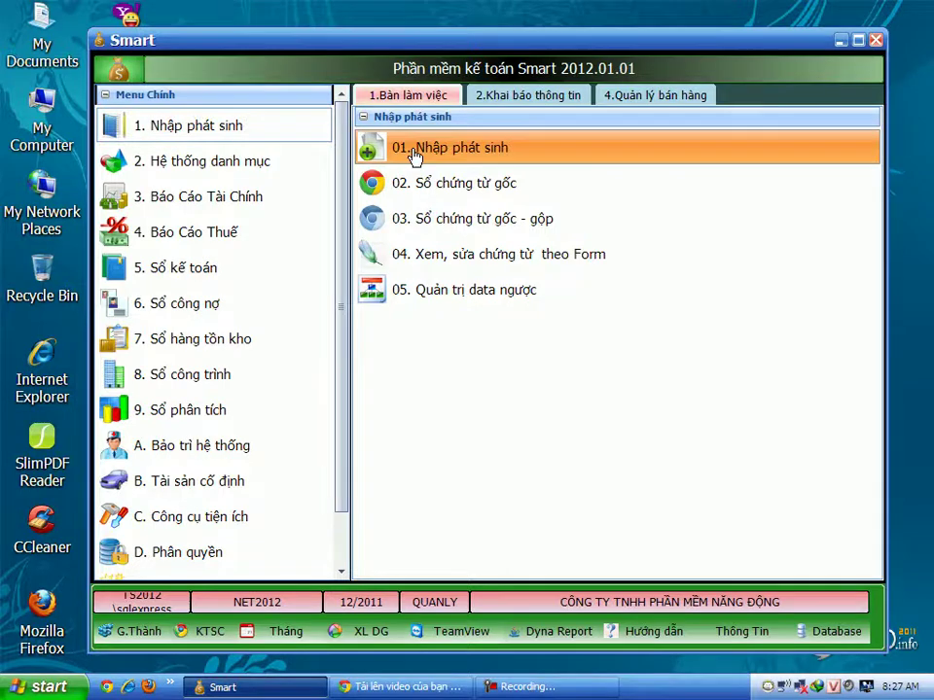
Step: Open the Nhập phát sinh entry form and start a voucher of type HDBR
{"action": "left_click", "coordinate": [413, 151]}
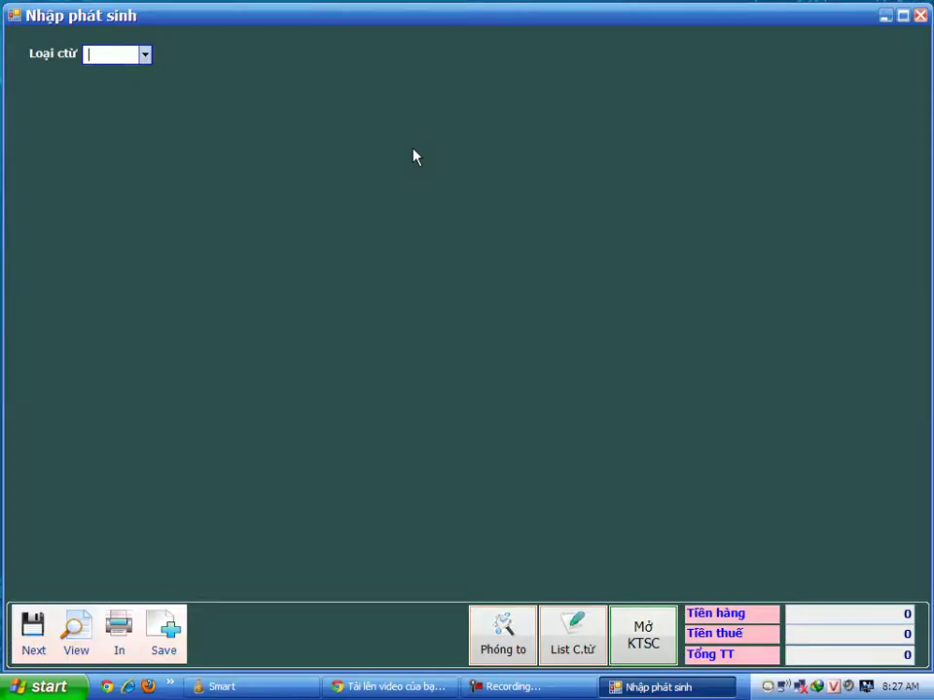
{"action": "type", "text": "hdbr"}
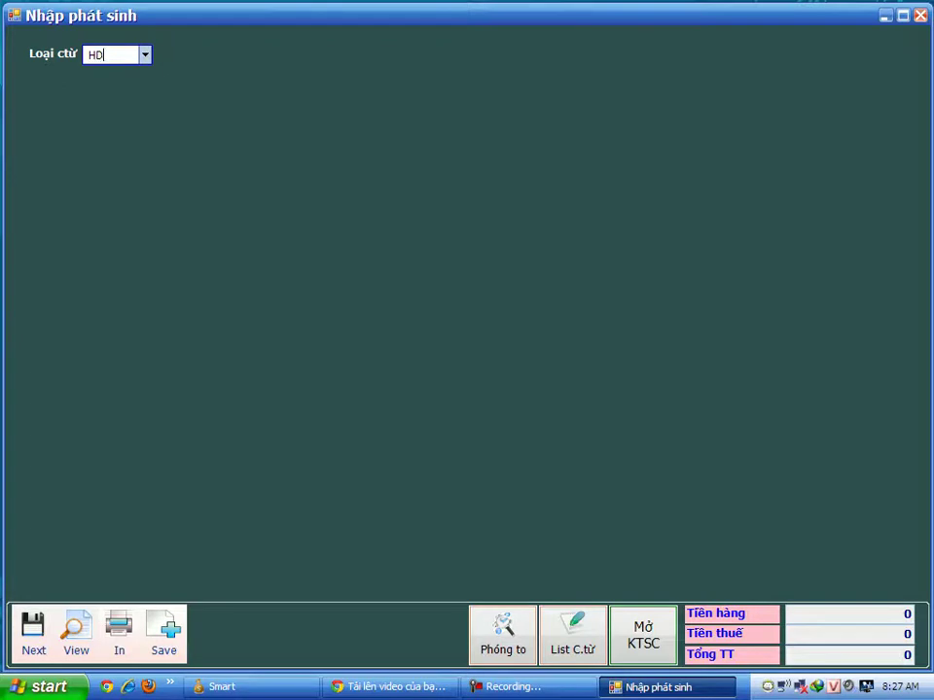
{"action": "key", "text": "Return"}
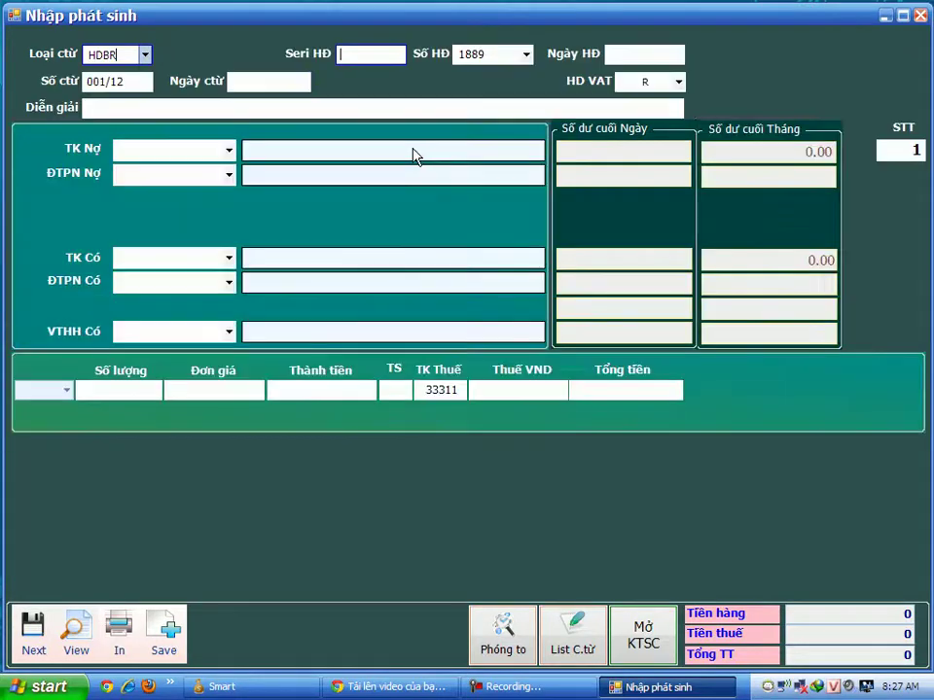
Step: Enter invoice series AAA, invoice number 6952488 and invoice date 01/12/11
{"action": "type", "text": "AAA"}
{"action": "key", "text": "Return"}
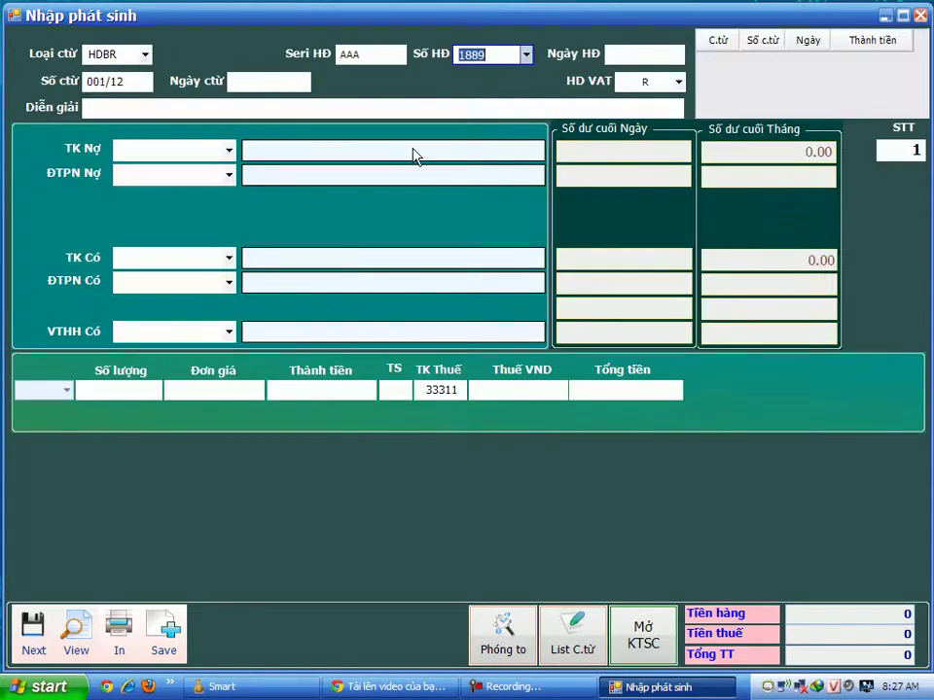
{"action": "type", "text": "6952488"}
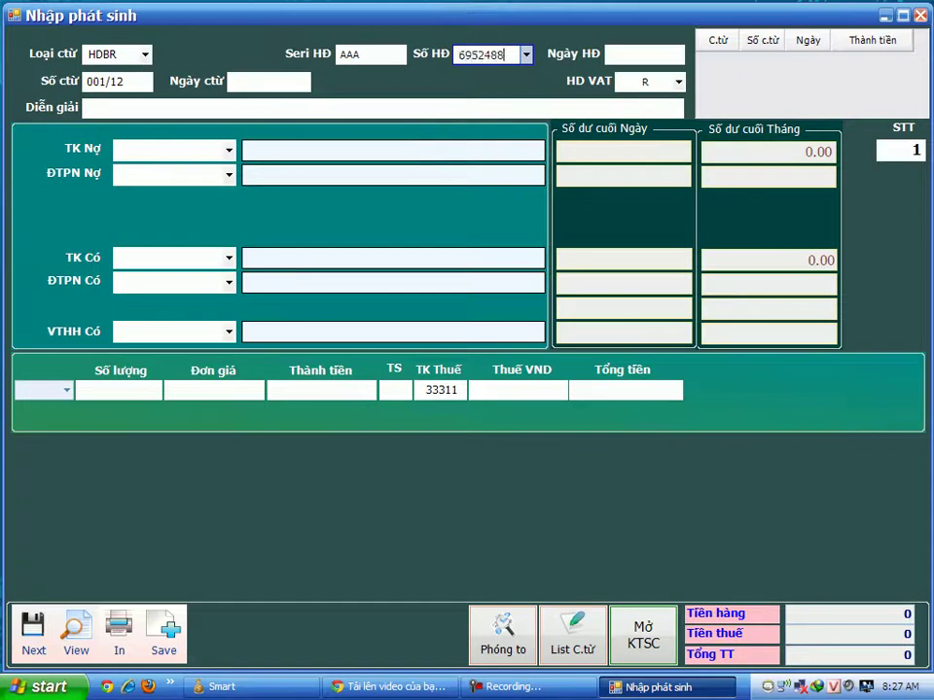
{"action": "key", "text": "Return"}
{"action": "type", "text": "01/12/11"}
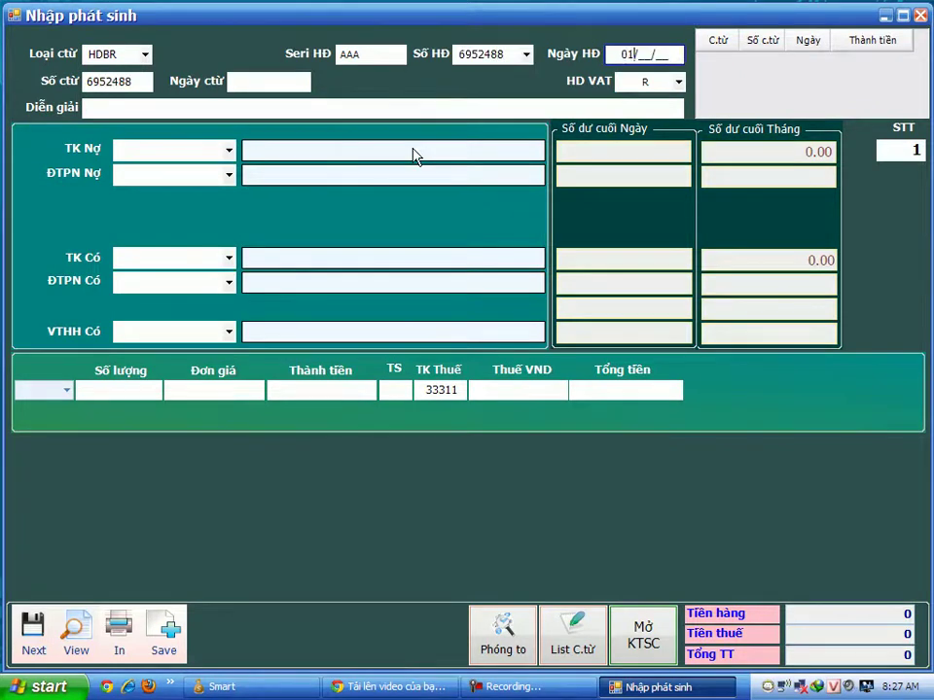
{"action": "key", "text": "Return"}
Step: Choose customer code KH01 in the customer information for the invoice and accept its details
{"action": "key", "text": "Return"}
{"action": "key", "text": "F4"}
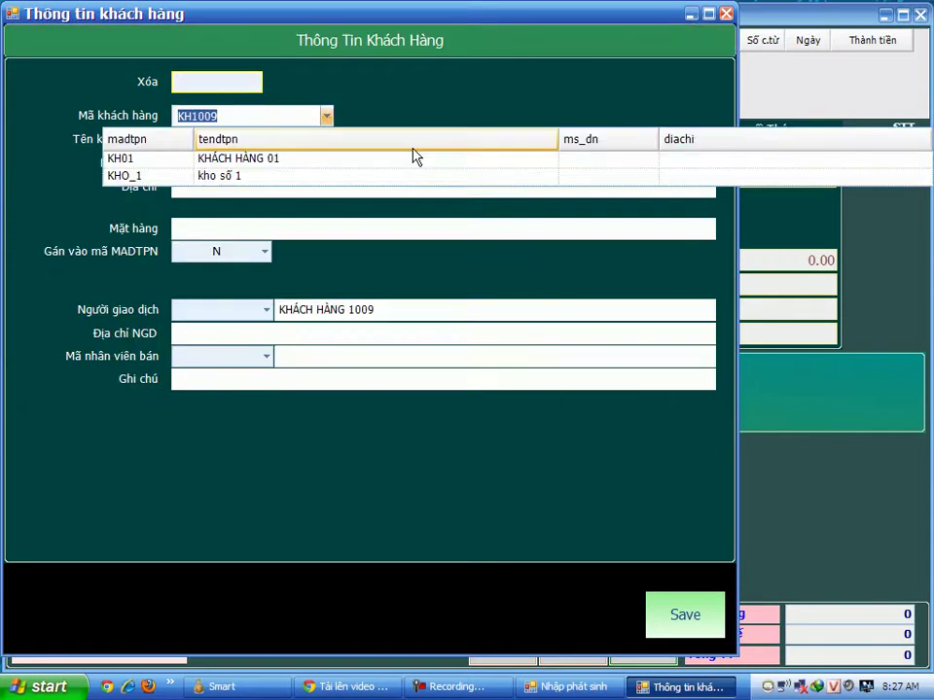
{"action": "key", "text": "Down"}
{"action": "key", "text": "Return"}
{"action": "key", "text": "Return"}
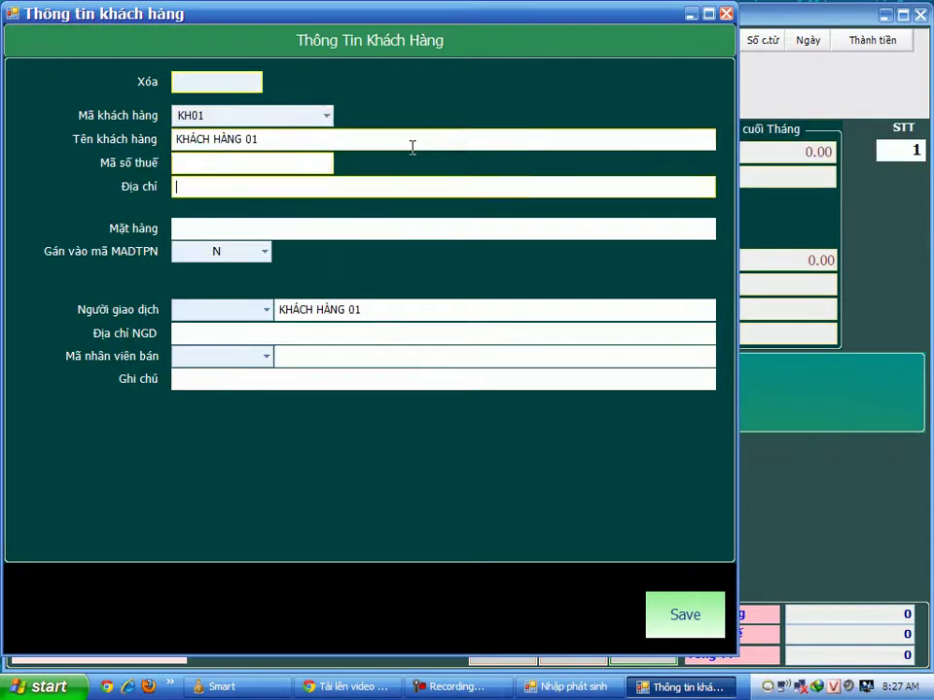
{"action": "key", "text": "Return"}
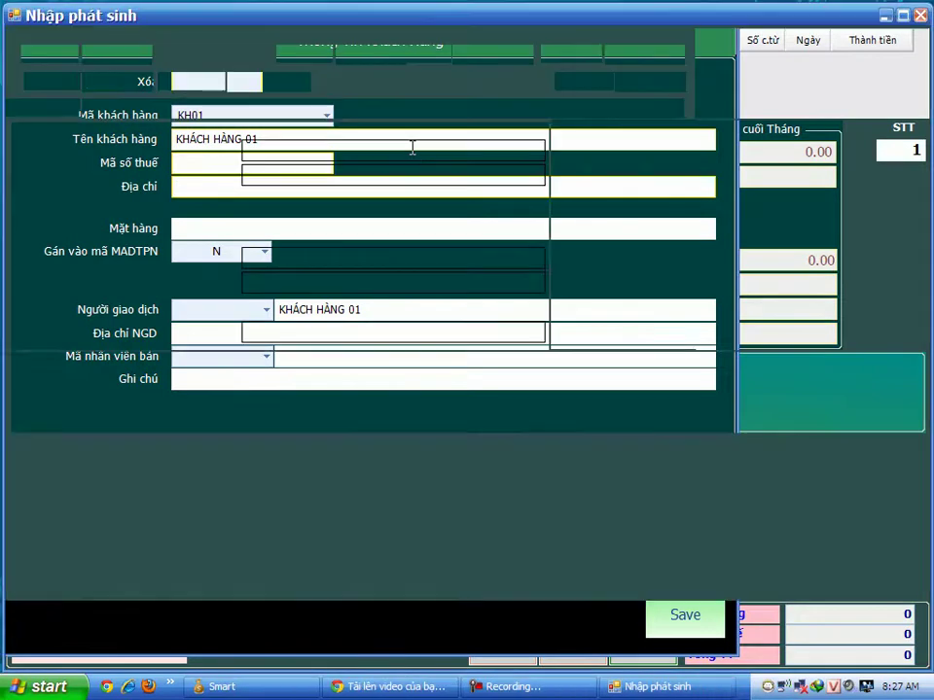
{"action": "key", "text": "Return"}
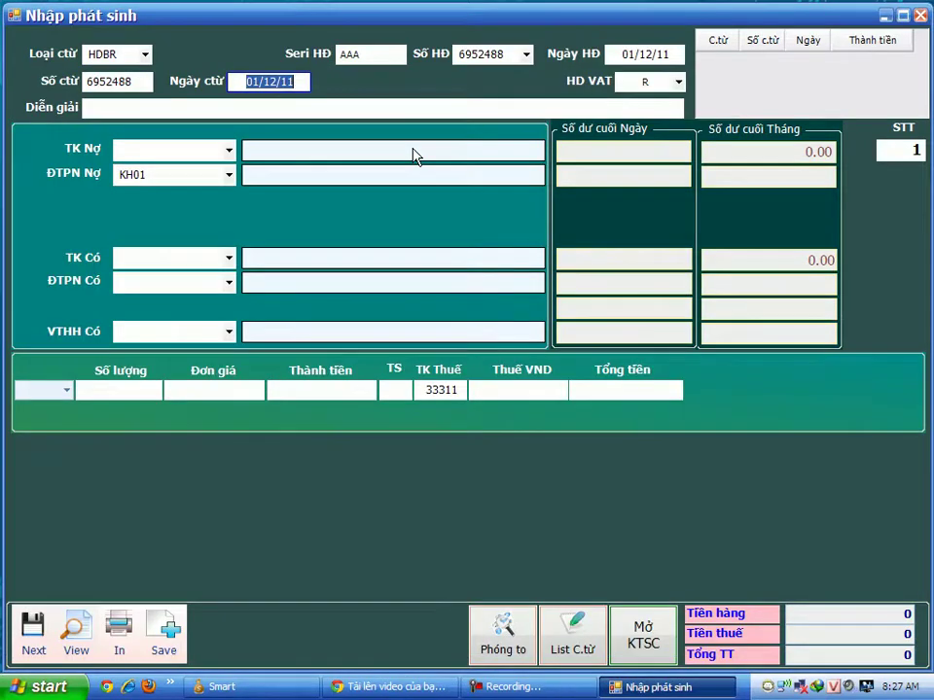
Step: Keep the voucher date and enter the description BÁN HÀNG
{"action": "key", "text": "Return"}
{"action": "key", "text": "Down"}
{"action": "key", "text": "Return"}
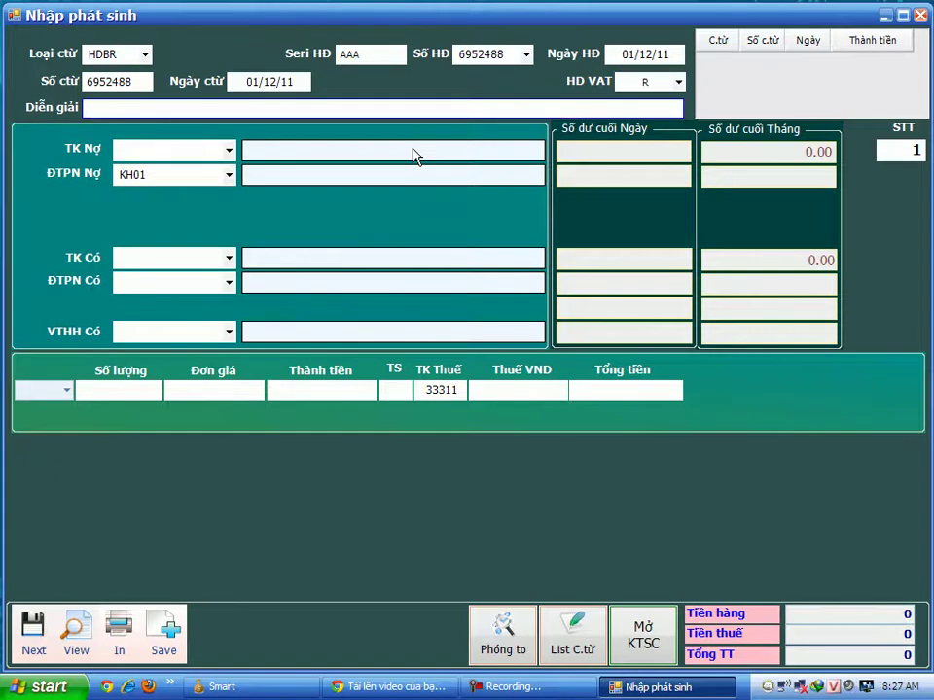
{"action": "type", "text": "BÁN HÀNG"}
{"action": "key", "text": "Return"}
Step: Post the sale to debit account 131 for the chosen customer and credit account 5111
{"action": "type", "text": "131"}
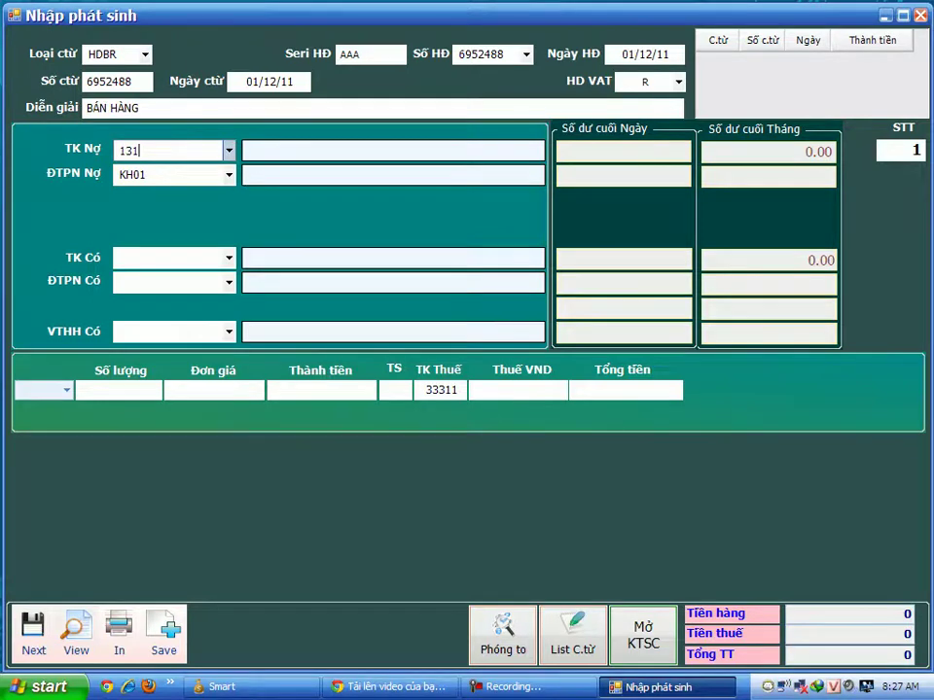
{"action": "key", "text": "Return"}
{"action": "key", "text": "Return"}
{"action": "type", "text": "5111"}
{"action": "key", "text": "Return"}
{"action": "key", "text": "Return"}
Step: Choose item HH01 for the first line with quantity 10 and unit price 10,000
{"action": "key", "text": "Down"}
{"action": "key", "text": "Down"}
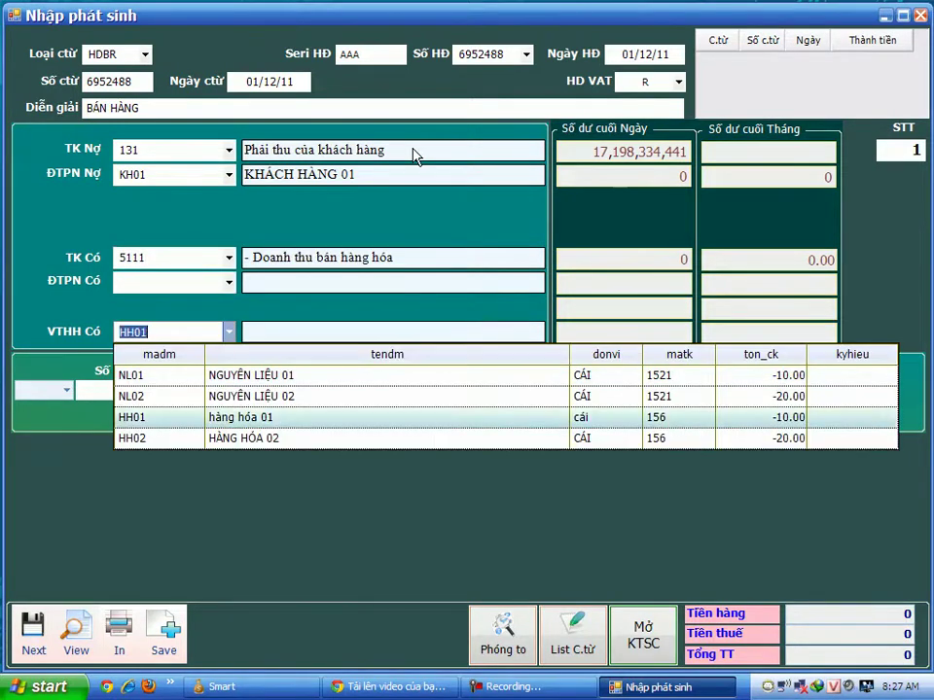
{"action": "key", "text": "Return"}
{"action": "type", "text": "10"}
{"action": "key", "text": "Return"}
{"action": "type", "text": "10,000.00"}
{"action": "key", "text": "Return"}
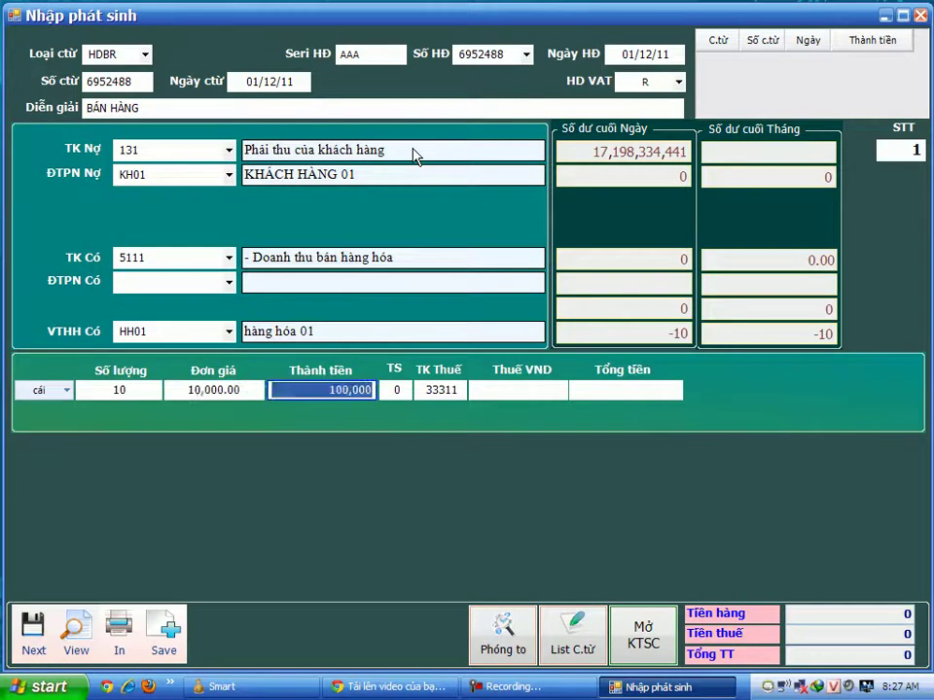
Step: Set the tax rate to 10 with tax account 33311 and add the HH01 line to the voucher
{"action": "key", "text": "Return"}
{"action": "type", "text": "10"}
{"action": "key", "text": "Return"}
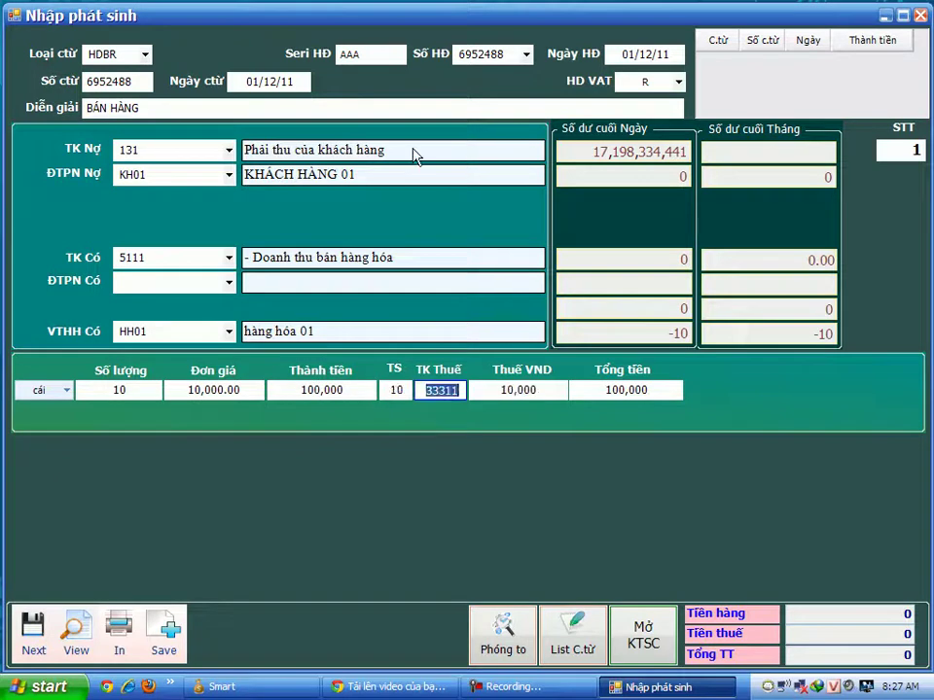
{"action": "key", "text": "Return"}
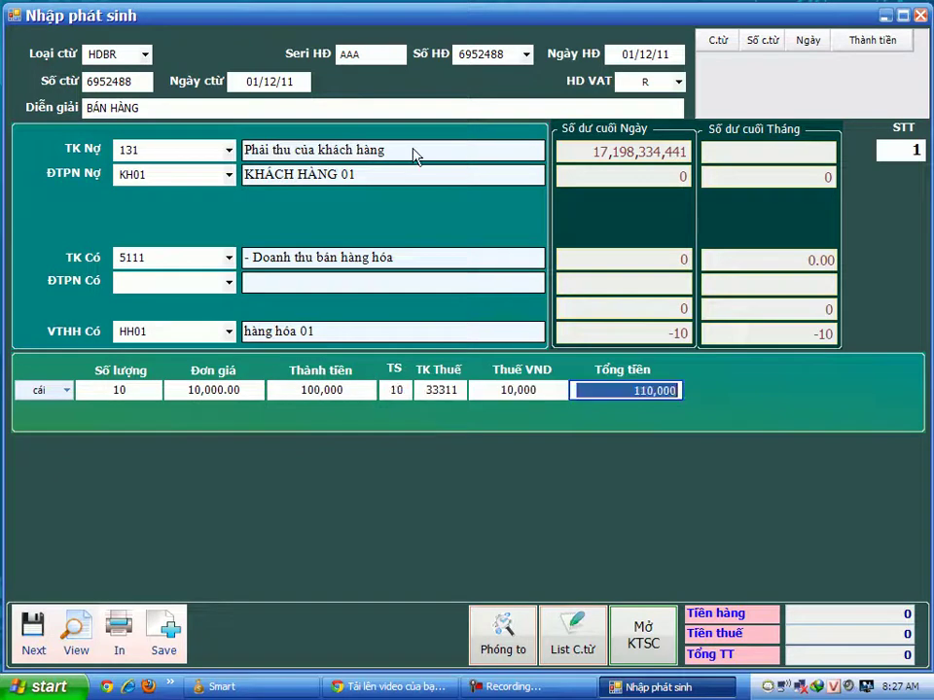
{"action": "key", "text": "Return"}
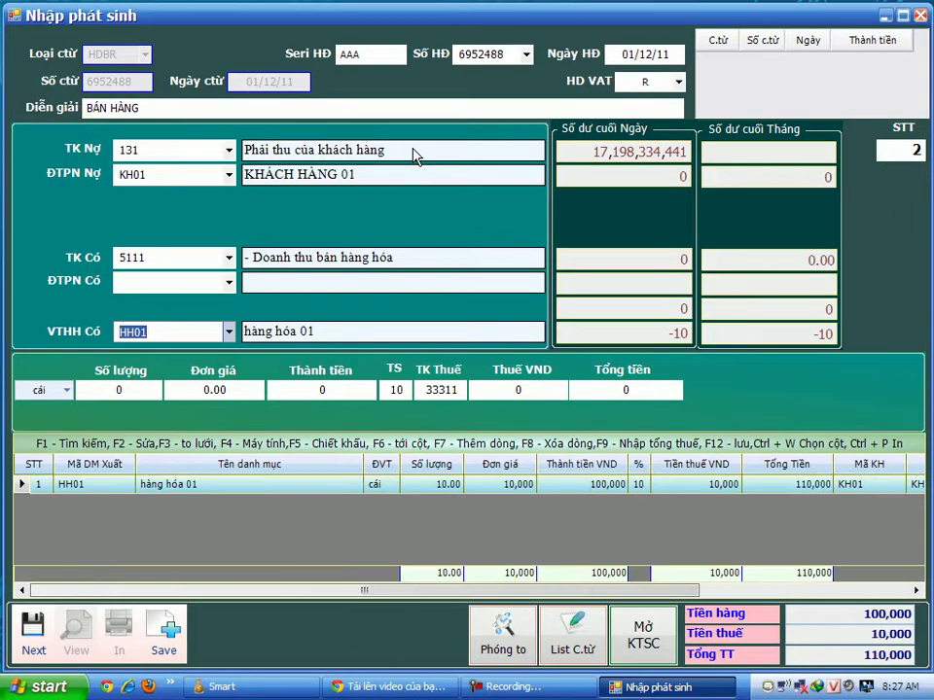
Step: Add a second line for item HH02 with quantity 20, unit price 20,000 and tax rate 10
{"action": "key", "text": "F4"}
{"action": "key", "text": "Down"}
{"action": "key", "text": "Return"}
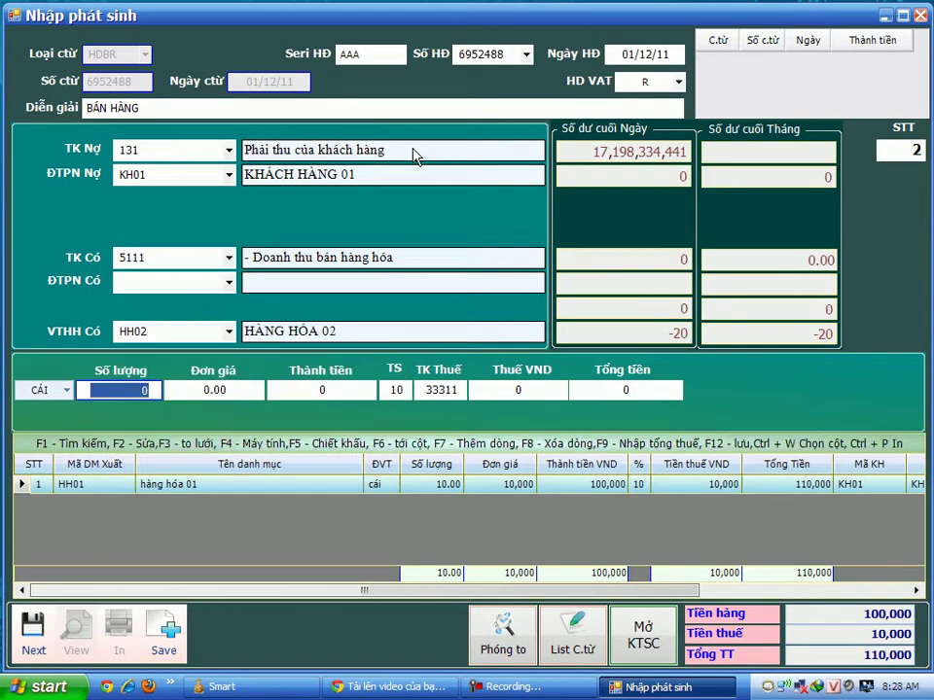
{"action": "type", "text": "20"}
{"action": "key", "text": "Return"}
{"action": "type", "text": "20000"}
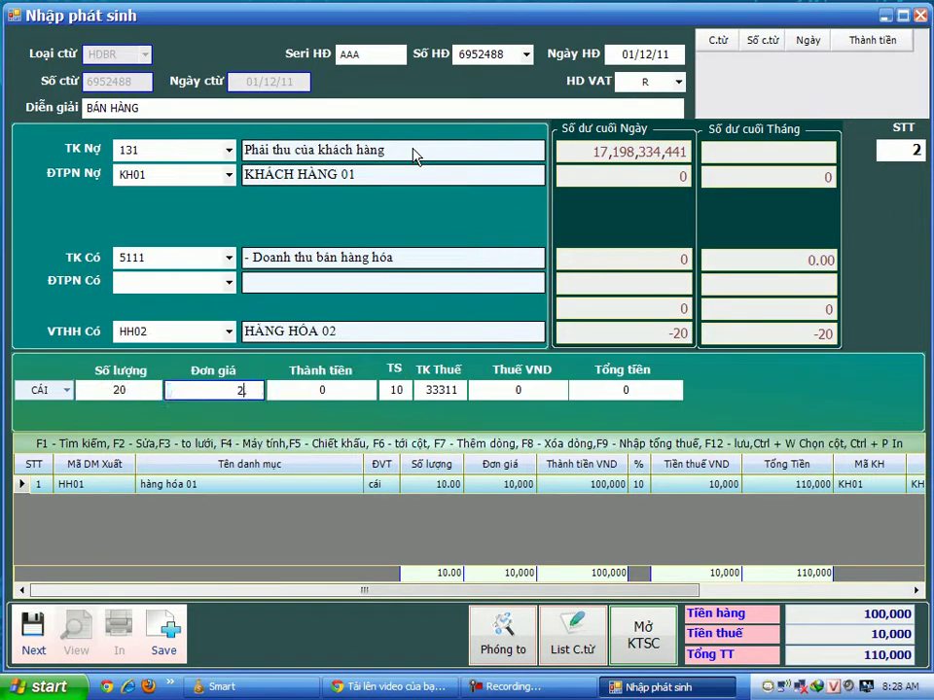
{"action": "key", "text": "Return"}
{"action": "key", "text": "Return"}
{"action": "key", "text": "Return"}
{"action": "key", "text": "Return"}
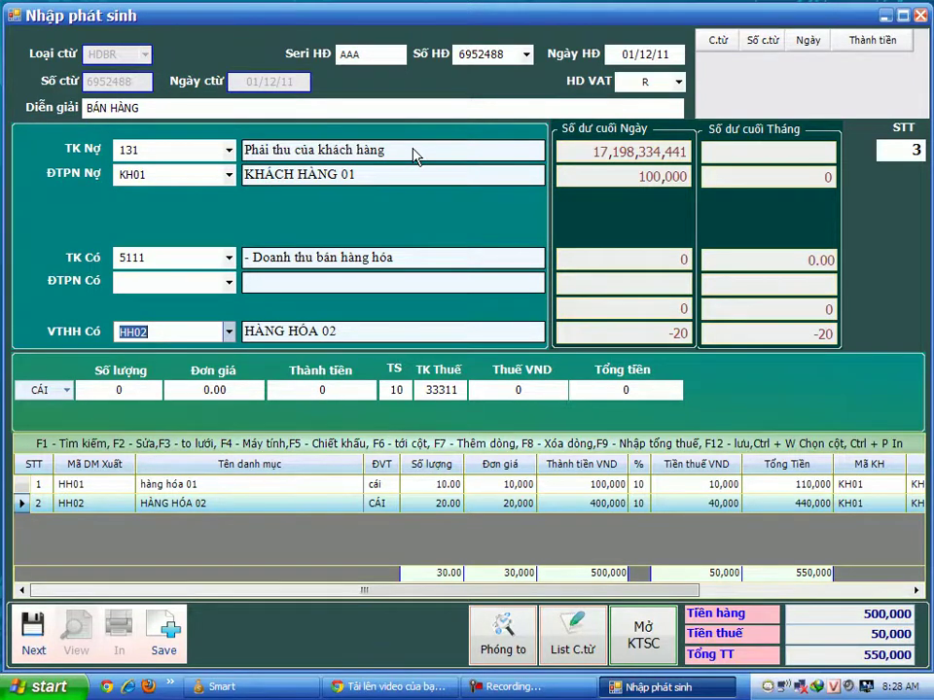
Step: Open the sales discount form for the invoice and set the discount to 5 percent
{"action": "key", "text": "F5"}
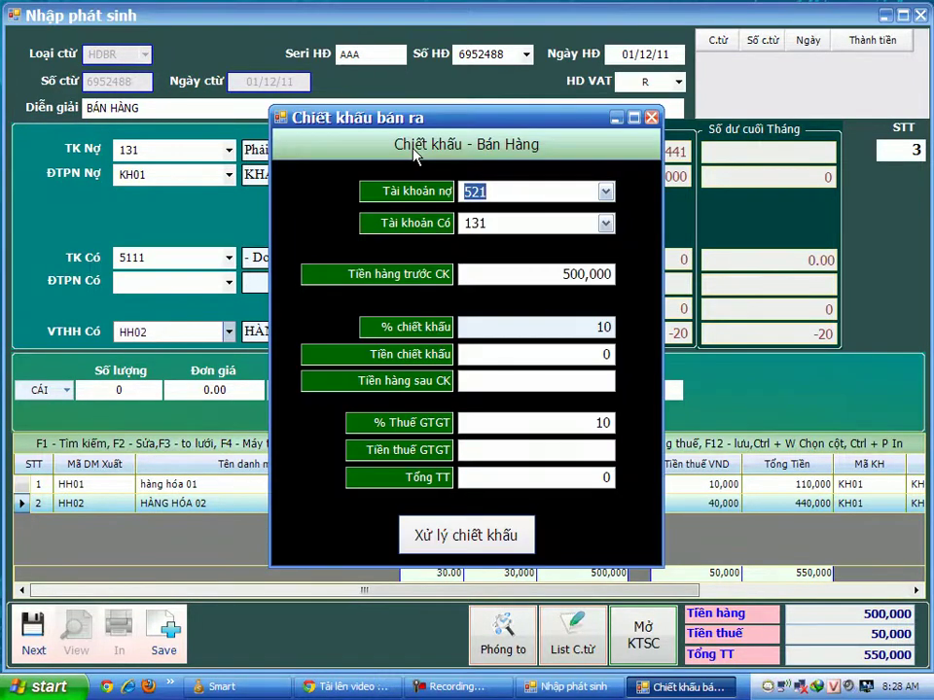
{"action": "key", "text": "Tab"}
{"action": "key", "text": "Tab"}
{"action": "key", "text": "Tab"}
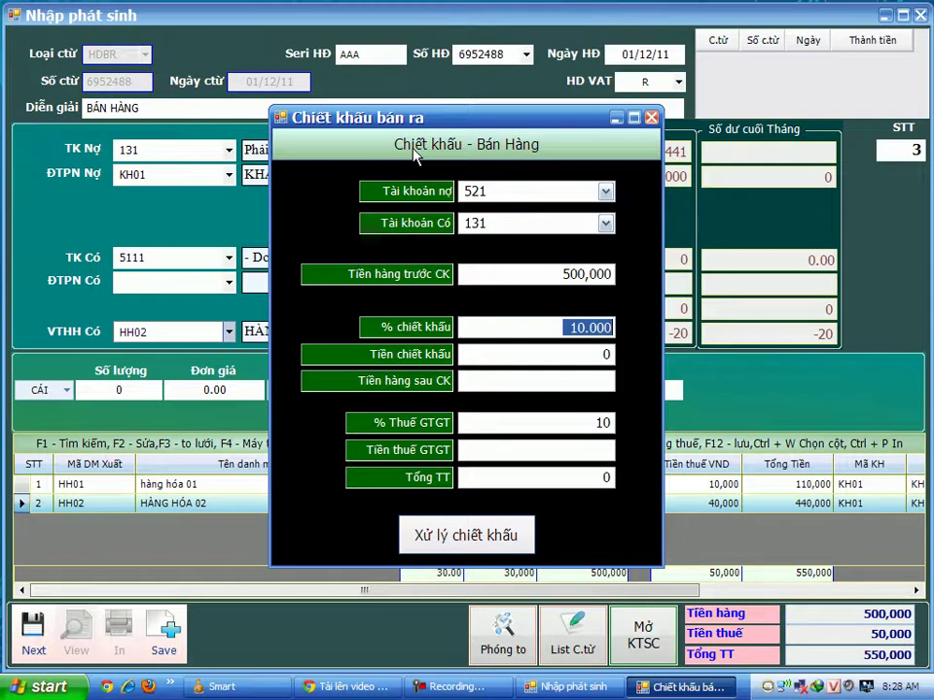
{"action": "type", "text": "5"}
{"action": "key", "text": "Tab"}
Step: Keep the VAT rate at 10 percent, calculate the totals and apply the discount to the invoice
{"action": "key", "text": "Tab"}
{"action": "key", "text": "Tab"}
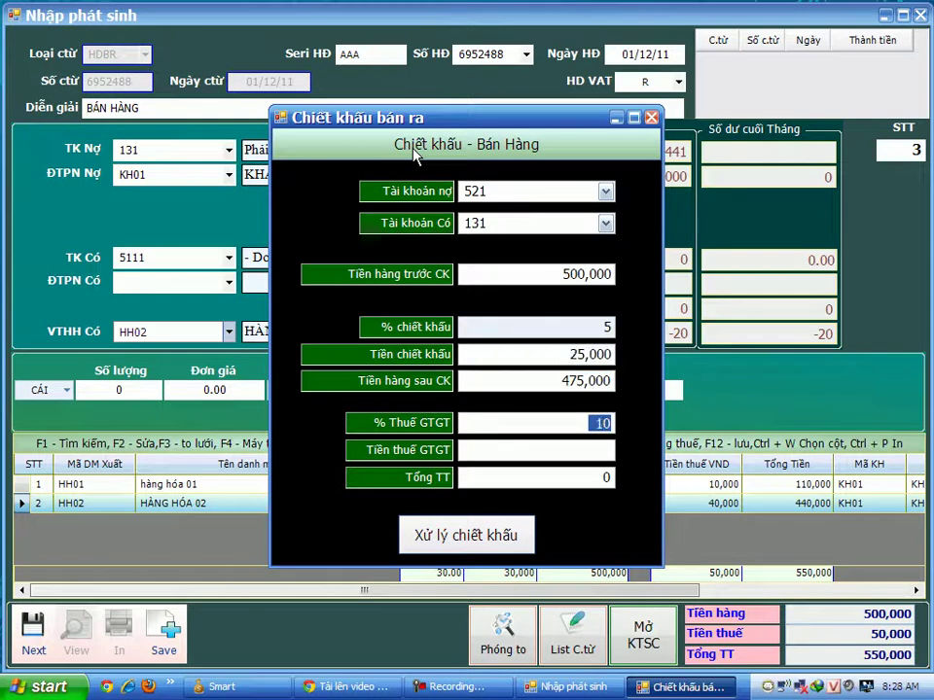
{"action": "key", "text": "Tab"}
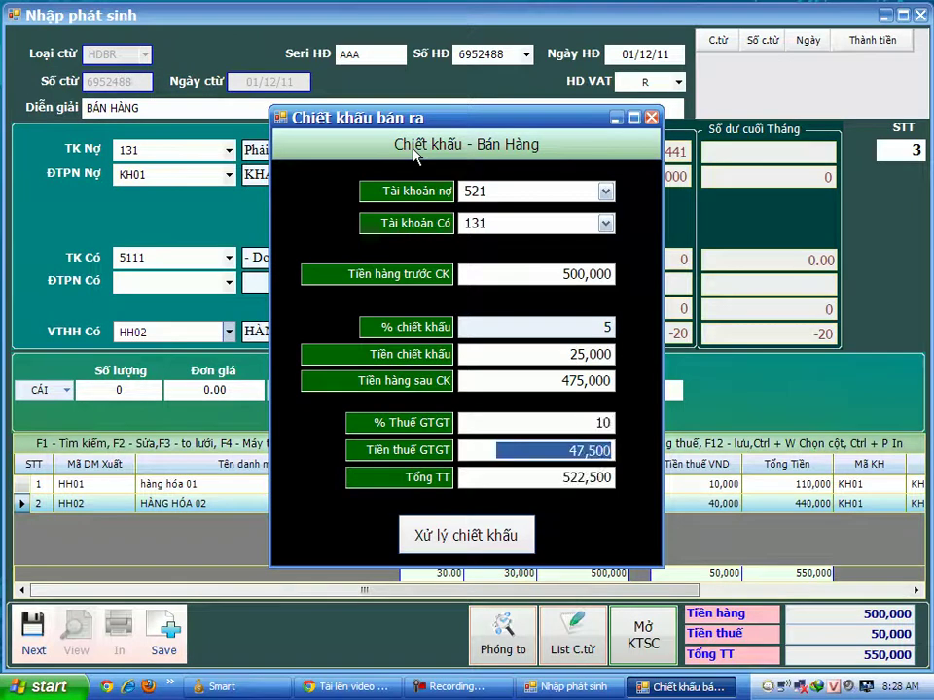
{"action": "key", "text": "Tab"}
{"action": "key", "text": "Tab"}
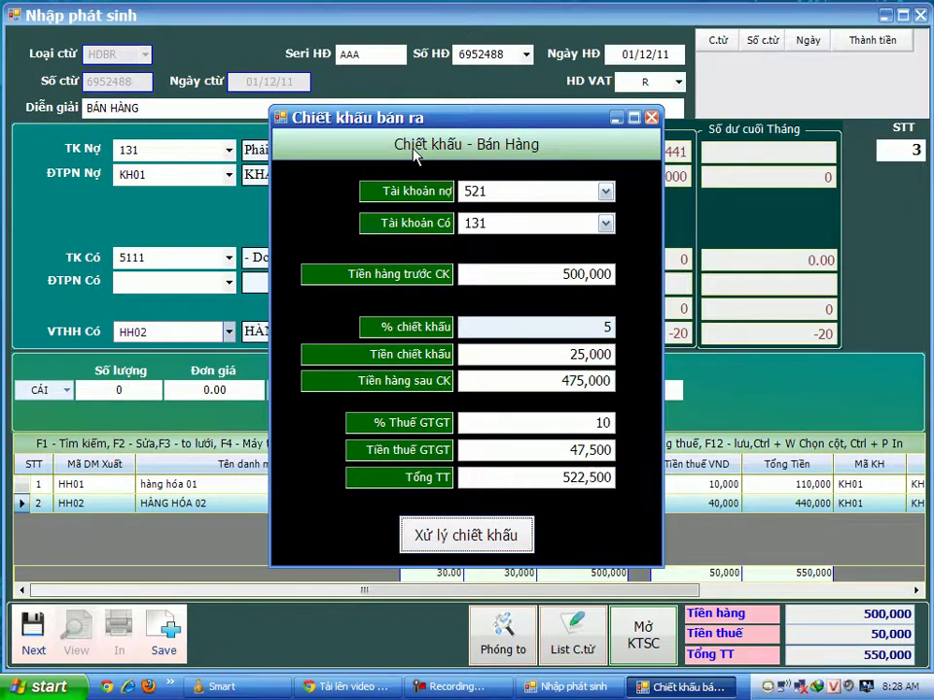
{"action": "key", "text": "Return"}
{"action": "key", "text": "Return"}
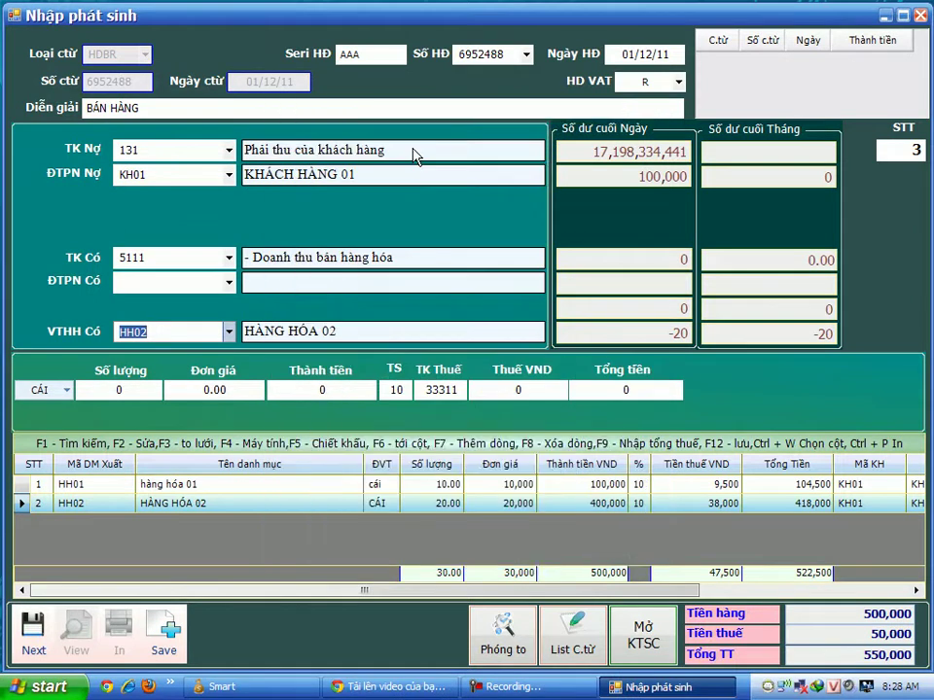
Step: Save the HDBR voucher and close the entry form
{"action": "key", "text": "F12"}
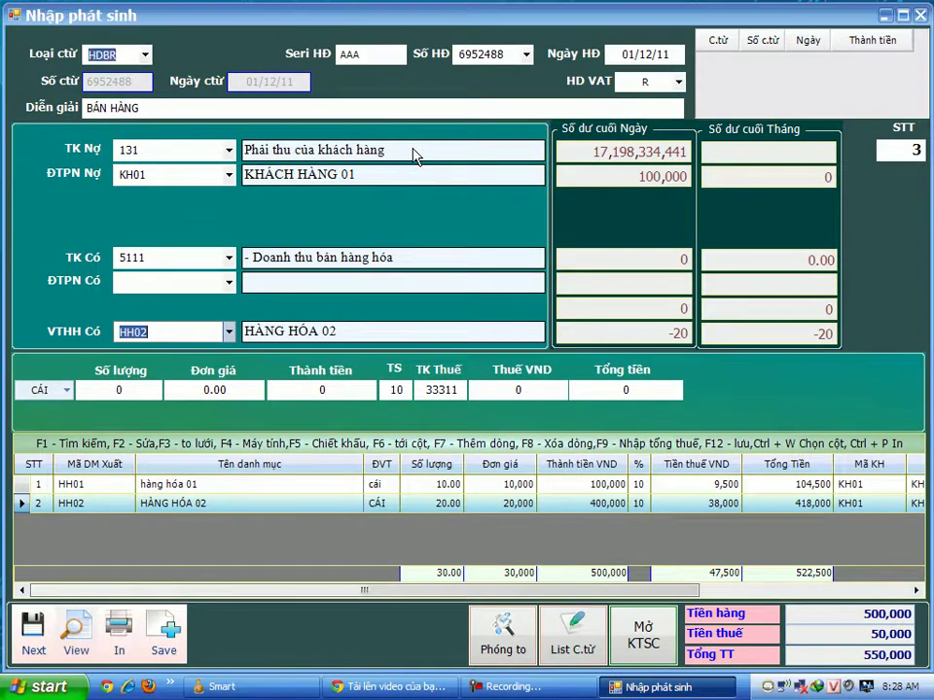
{"action": "key", "text": "Return"}
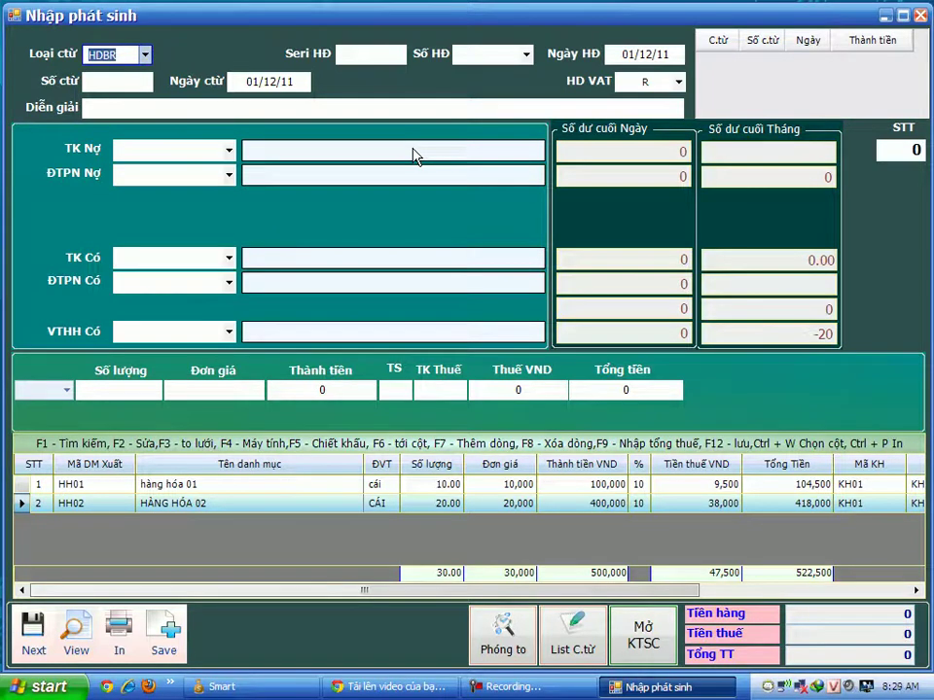
{"action": "left_click", "coordinate": [919, 15]}
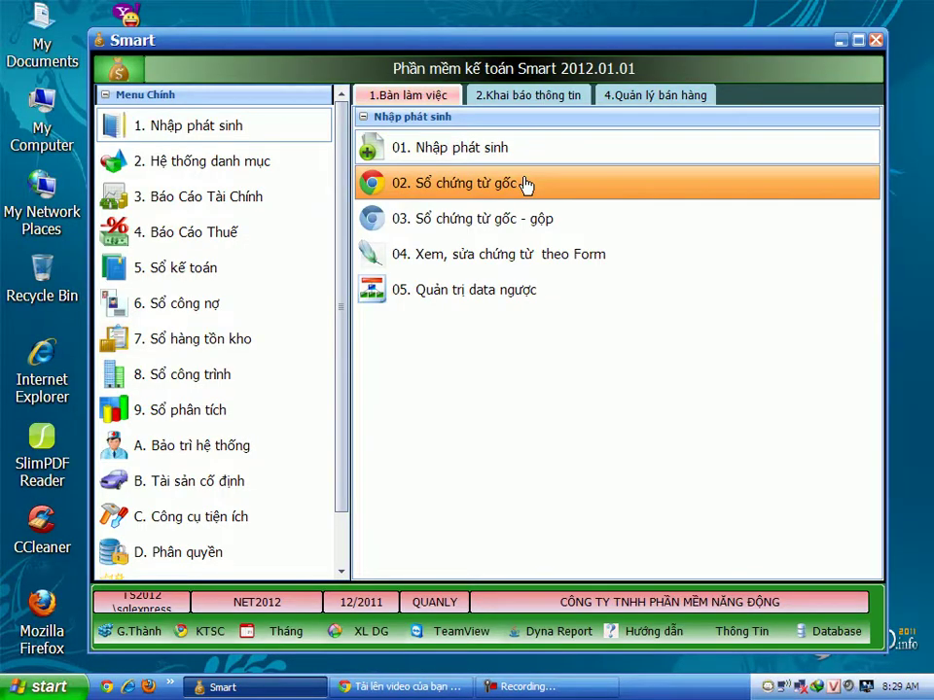
Step: Open Sổ chứng từ gốc and locate the first HDBR entry of invoice 6952488
{"action": "left_click", "coordinate": [525, 184]}
{"action": "key", "text": "Down"}
{"action": "key", "text": "Down"}
{"action": "key", "text": "Down"}
{"action": "key", "text": "Down"}
{"action": "key", "text": "Down"}
{"action": "key", "text": "Down"}
{"action": "key", "text": "Down"}
{"action": "key", "text": "Down"}
{"action": "key", "text": "Down"}
{"action": "key", "text": "Down"}
{"action": "key", "text": "Up"}
{"action": "key", "text": "Up"}
{"action": "key", "text": "Up"}
{"action": "key", "text": "Up"}
{"action": "key", "text": "Up"}
{"action": "key", "text": "Up"}
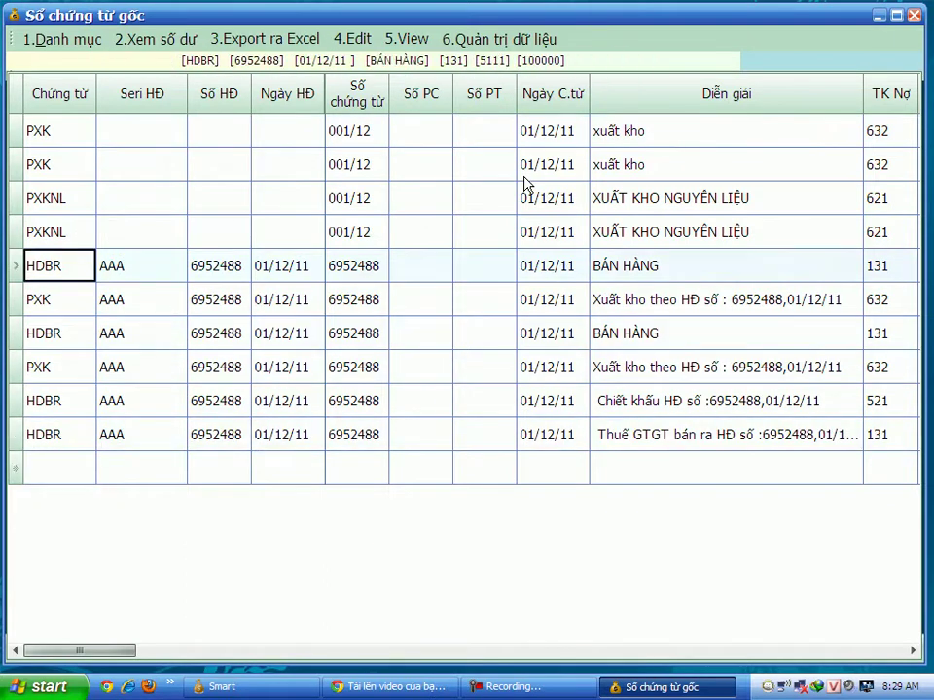
Step: Go through the entries posted for invoice 6952488 down to the description of the discount entry
{"action": "key", "text": "Tab"}
{"action": "key", "text": "Tab"}
{"action": "key", "text": "Tab"}
{"action": "key", "text": "Tab"}
{"action": "key", "text": "Tab"}
{"action": "key", "text": "Tab"}
{"action": "key", "text": "Tab"}
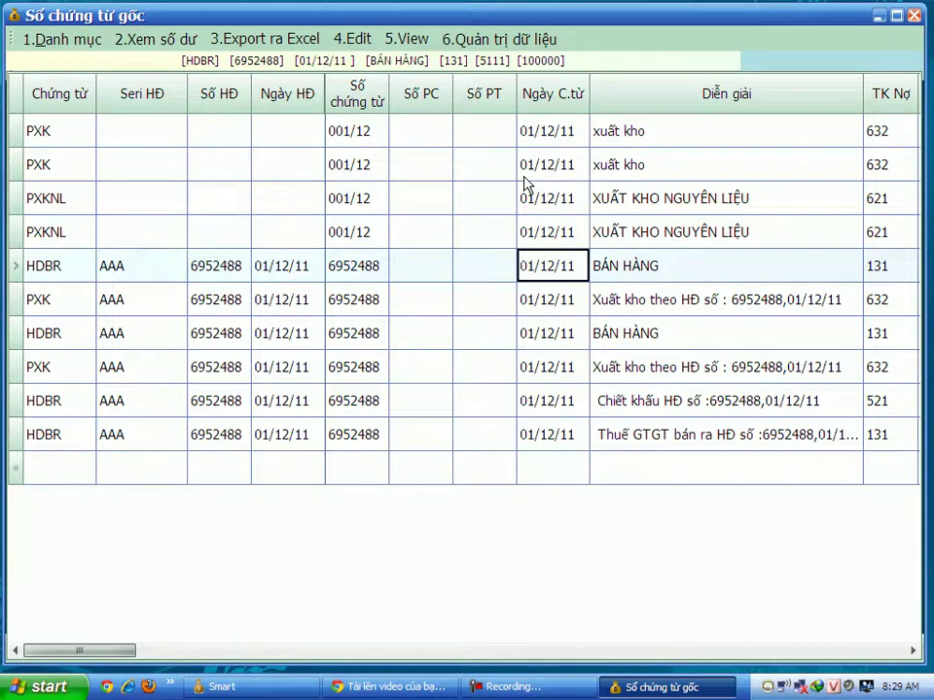
{"action": "key", "text": "Down"}
{"action": "key", "text": "Down"}
{"action": "key", "text": "Down"}
{"action": "key", "text": "Down"}
{"action": "key", "text": "Tab"}
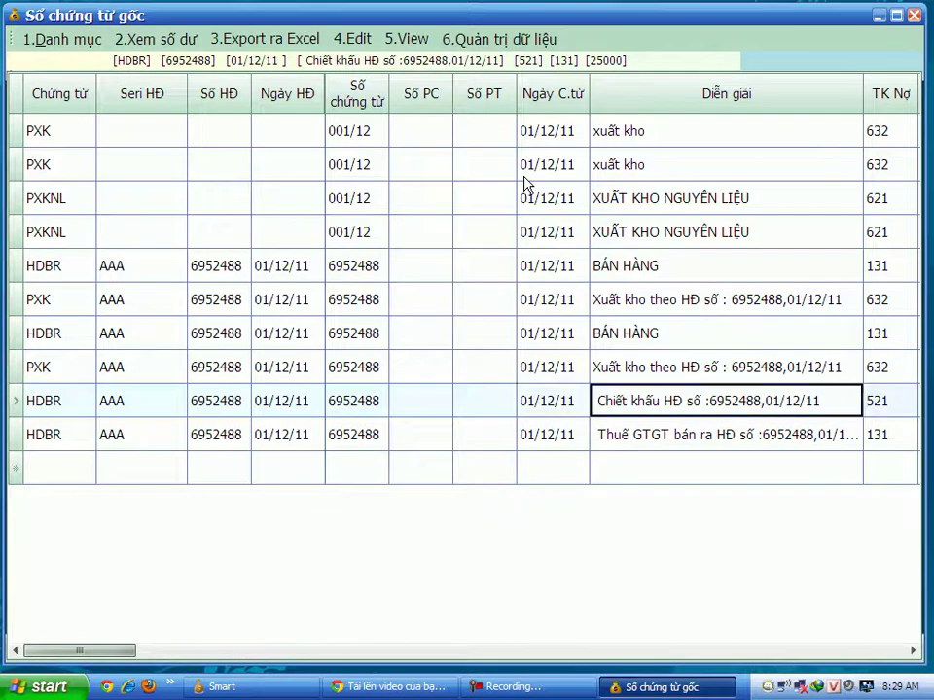
Step: Examine the debit and credit accounts and the customer code of the invoice's discount entry
{"action": "key", "text": "Tab"}
{"action": "key", "text": "Tab"}
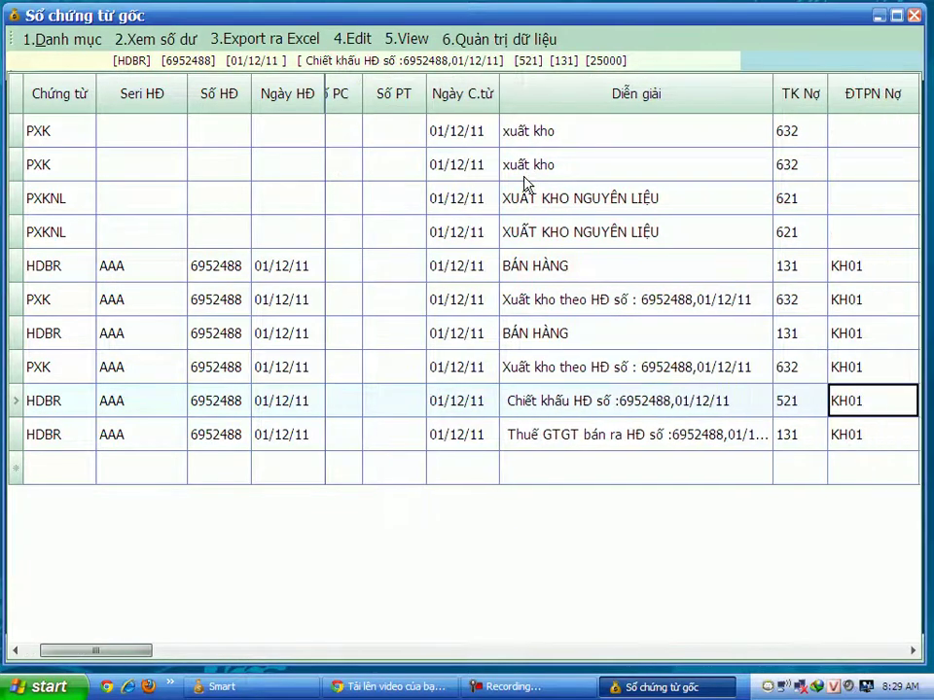
{"action": "key", "text": "Tab"}
{"action": "key", "text": "Tab"}
{"action": "key", "text": "Tab"}
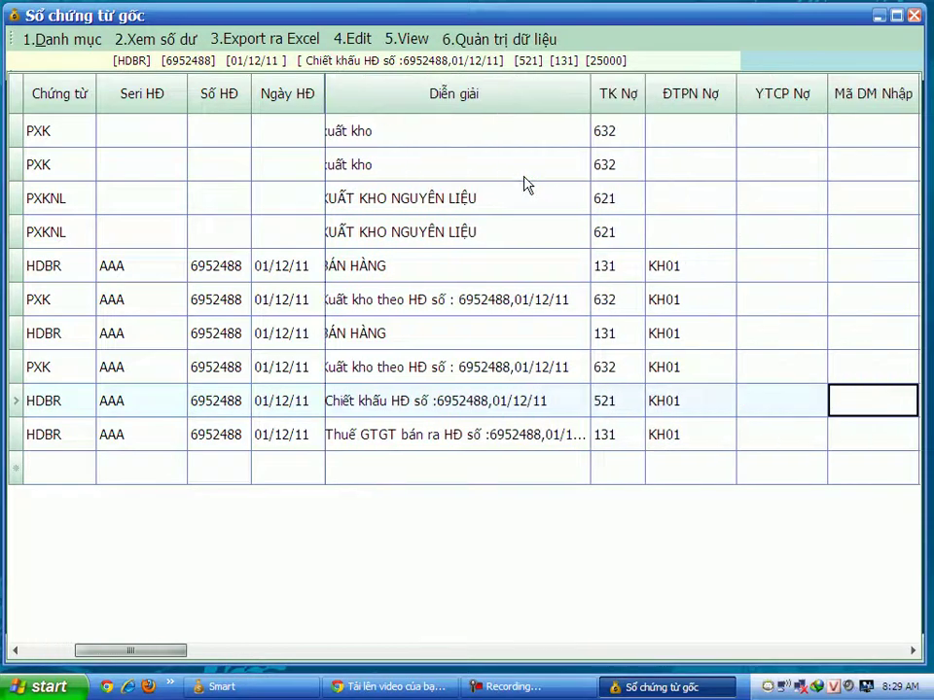
{"action": "key", "text": "shift+Tab"}
{"action": "key", "text": "shift+Tab"}
{"action": "key", "text": "shift+Tab"}
{"action": "key", "text": "shift+Tab"}
{"action": "key", "text": "shift+Tab"}
{"action": "key", "text": "shift+Tab"}
{"action": "key", "text": "shift+Tab"}
{"action": "key", "text": "shift+Tab"}
{"action": "key", "text": "shift+Tab"}
{"action": "key", "text": "shift+Tab"}
{"action": "key", "text": "shift+Tab"}
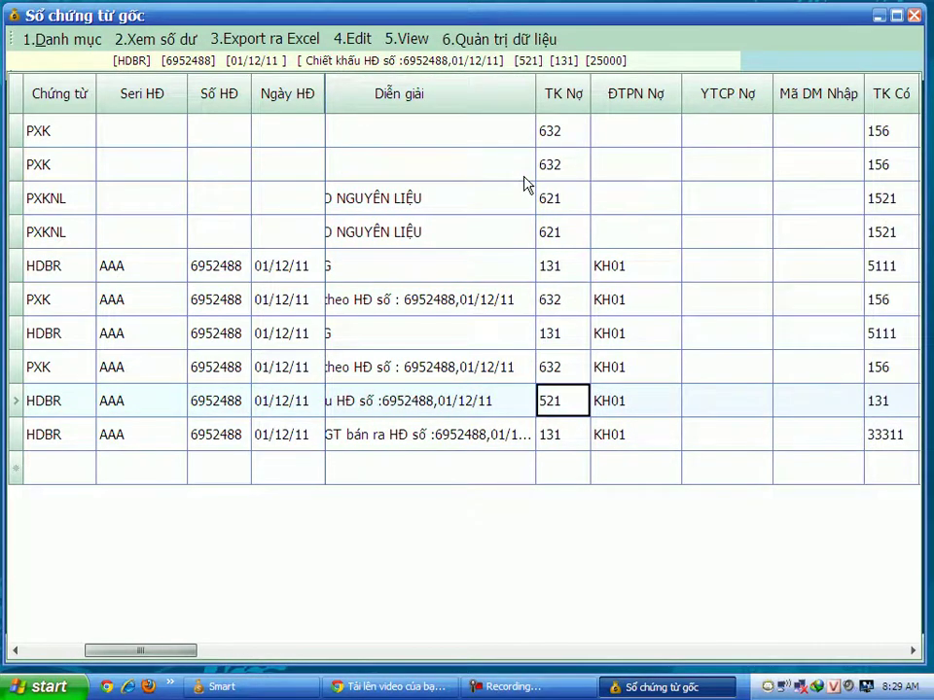
Step: Close the source voucher ledger and open the voucher type list (Các loại chứng từ) in Hệ thống danh mục
{"action": "key", "text": "shift+Tab"}
{"action": "key", "text": "shift+Tab"}
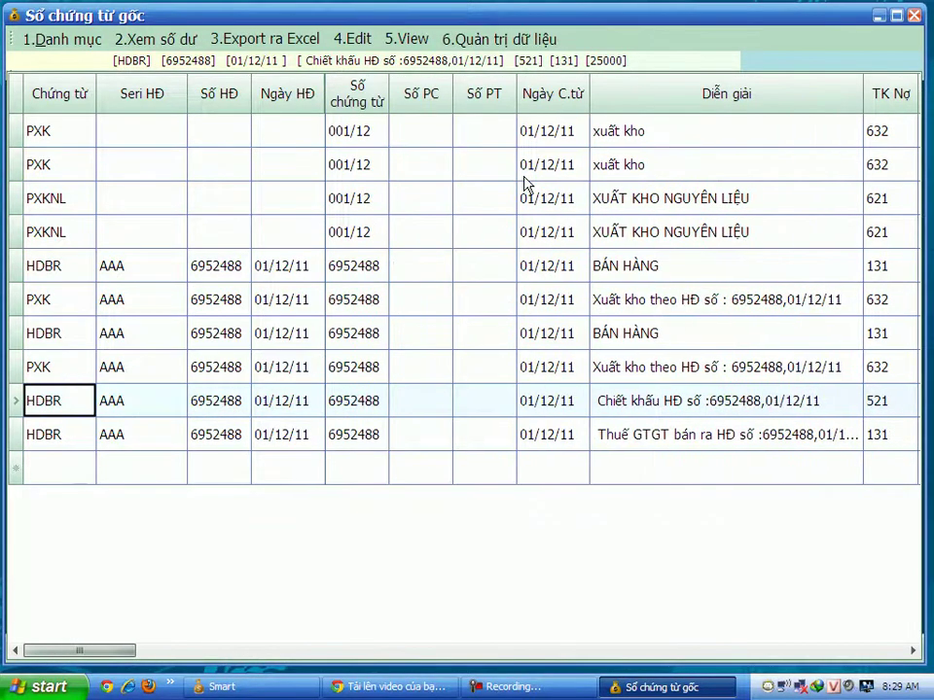
{"action": "left_click", "coordinate": [913, 16]}
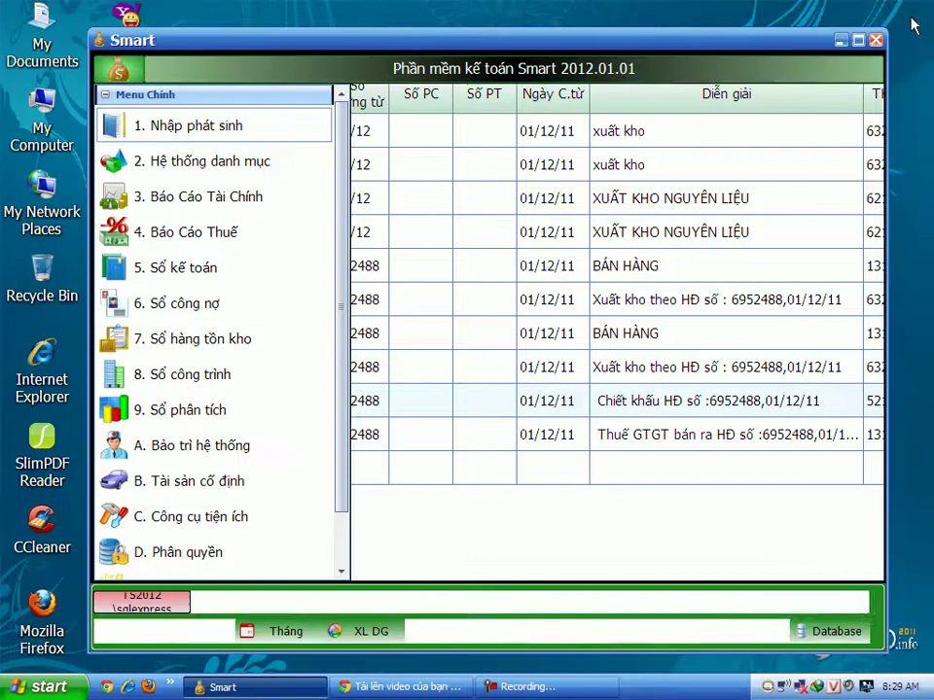
{"action": "left_click", "coordinate": [267, 172]}
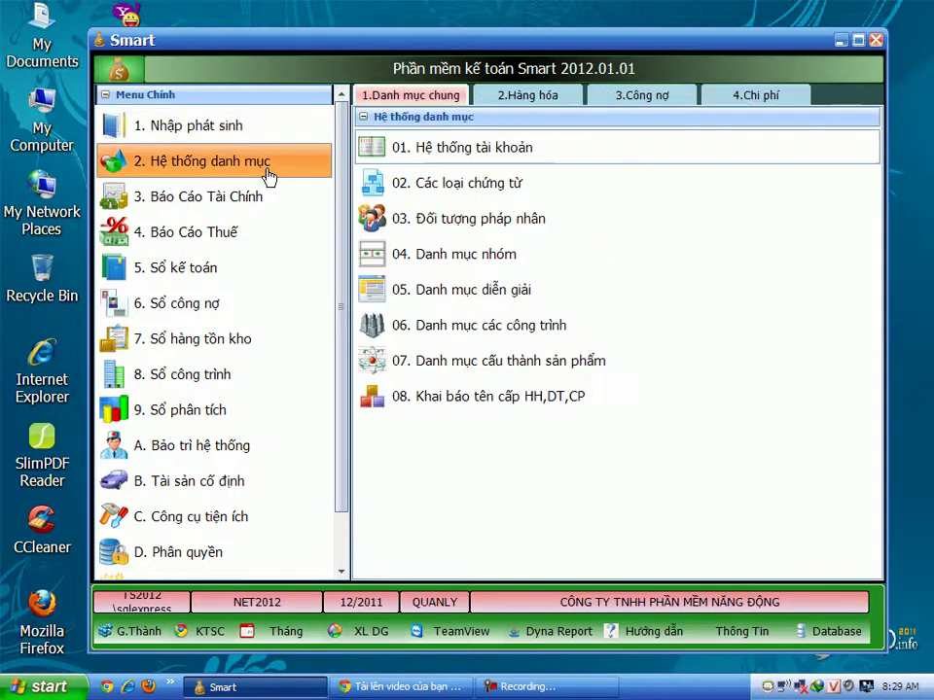
{"action": "left_click", "coordinate": [446, 199]}
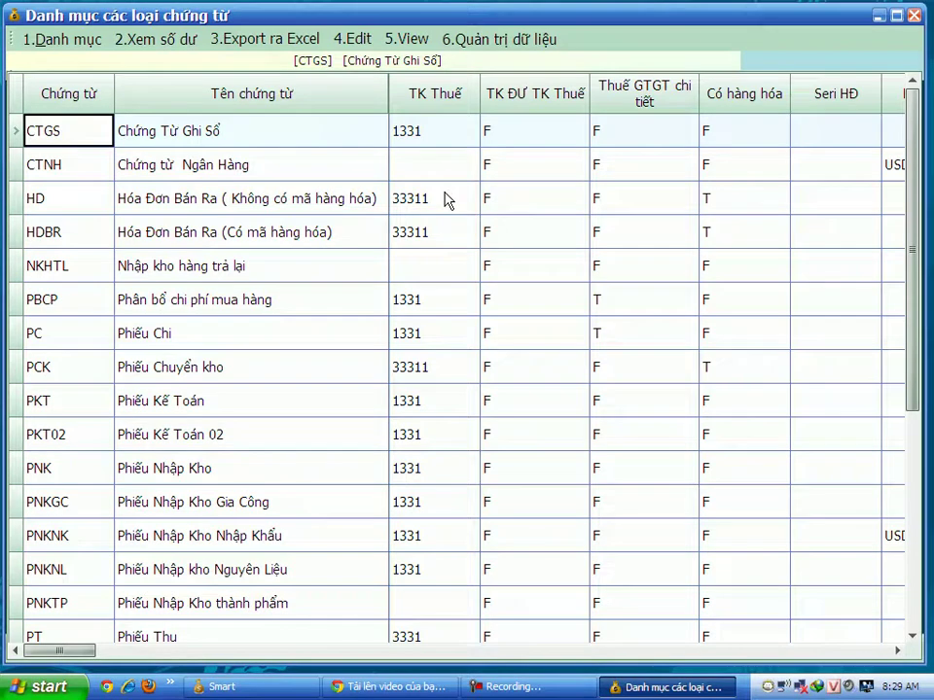
Step: Select the HDBR voucher type, Hóa Đơn Bán Ra (Có mã hàng hóa), in the voucher type list
{"action": "key", "text": "Down"}
{"action": "key", "text": "Down"}
{"action": "key", "text": "Down"}
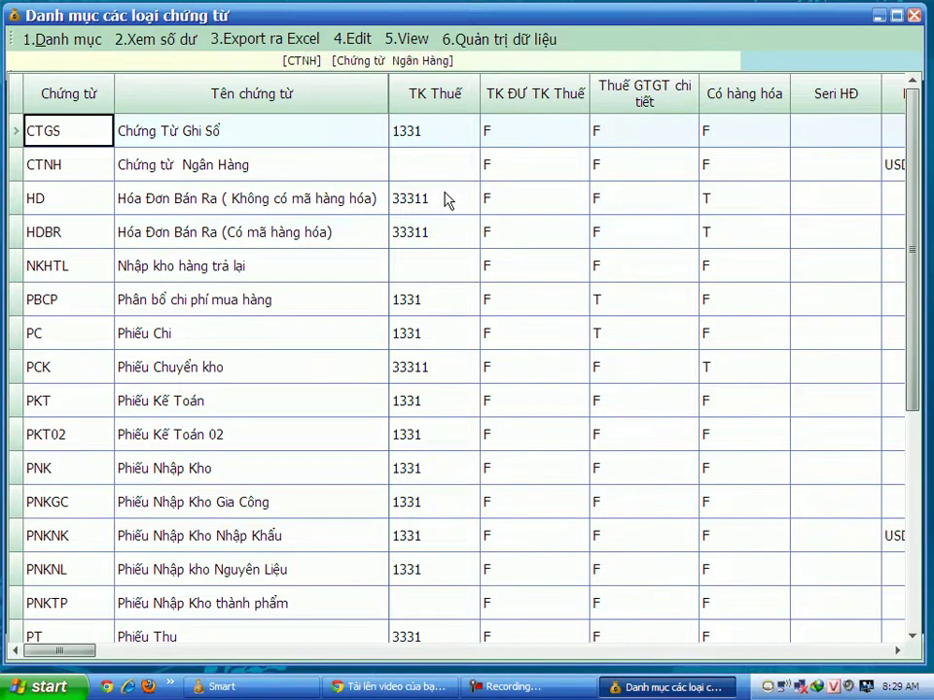
{"action": "key", "text": "Right"}
{"action": "key", "text": "Right"}
{"action": "key", "text": "Right"}
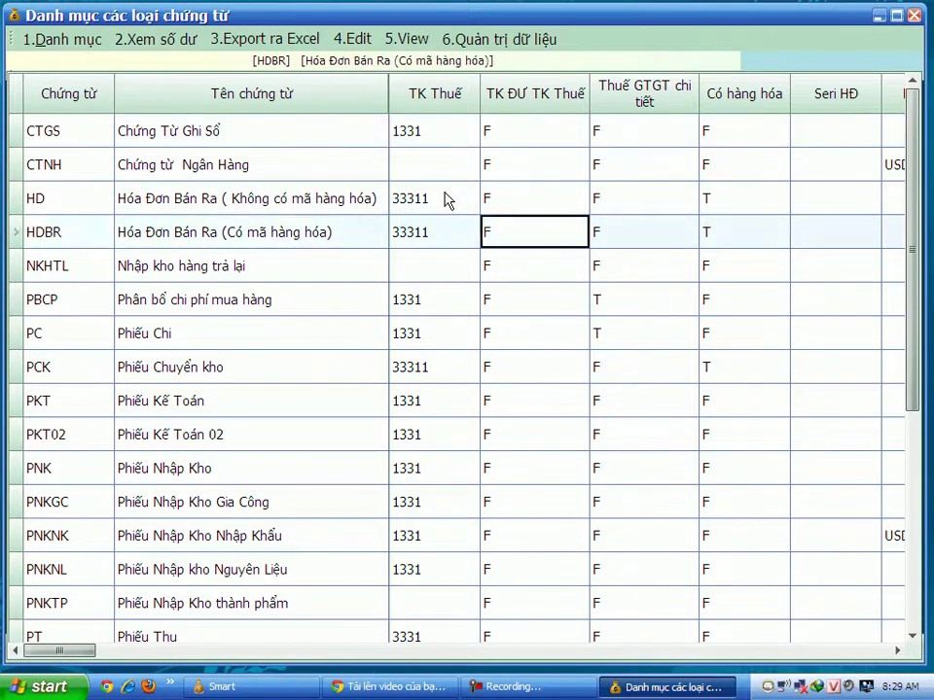
{"action": "key", "text": "Left"}
{"action": "key", "text": "Left"}
{"action": "key", "text": "Left"}
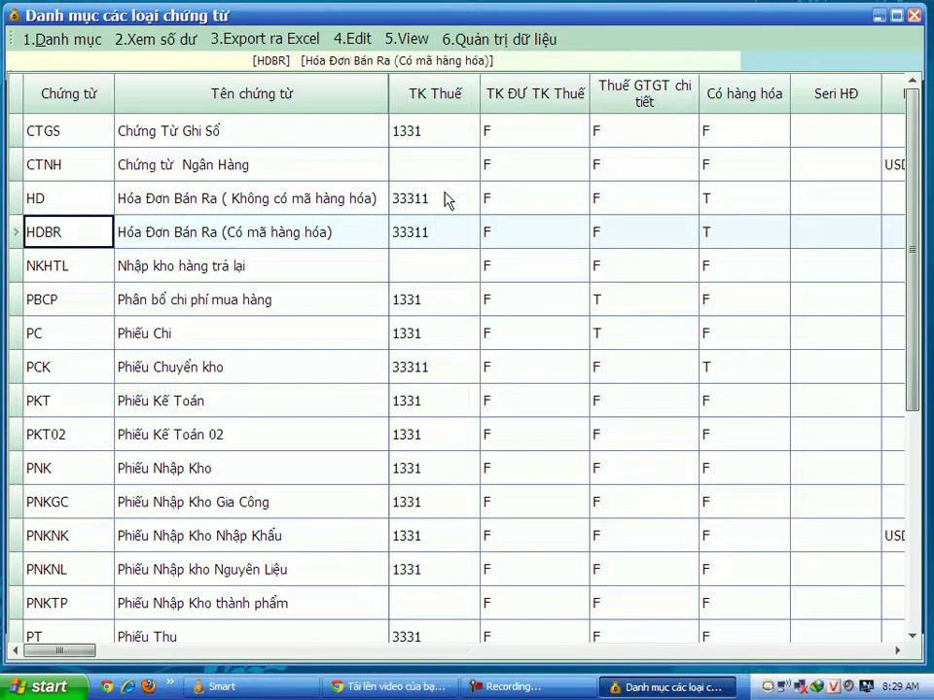
Step: Jump to the column CO_CK_TRUOC (Chiết khấu HDBR) in the HDBR row using the quick column search
{"action": "key", "text": "ctrl+g"}
{"action": "type", "text": "CO"}
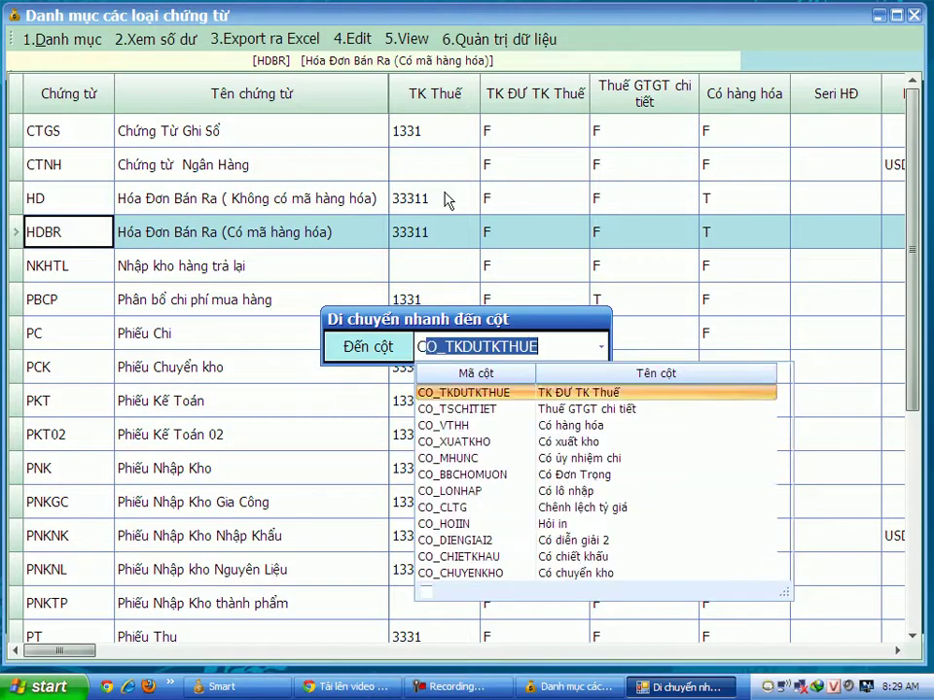
{"action": "type", "text": "_"}
{"action": "key", "text": "Down"}
{"action": "key", "text": "Down"}
{"action": "key", "text": "Down"}
{"action": "key", "text": "Down"}
{"action": "key", "text": "Down"}
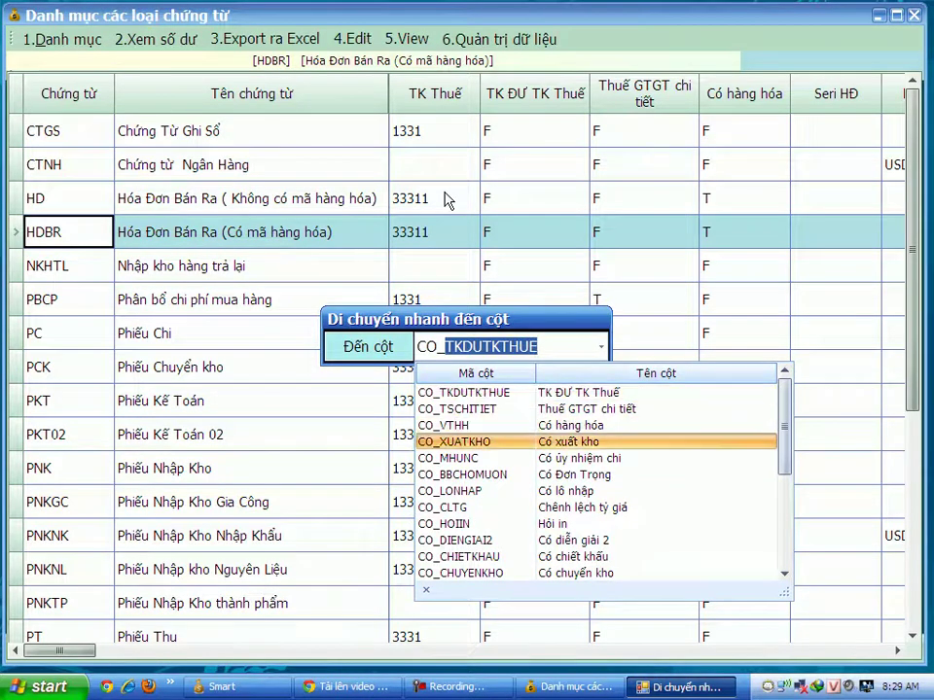
{"action": "type", "text": "C"}
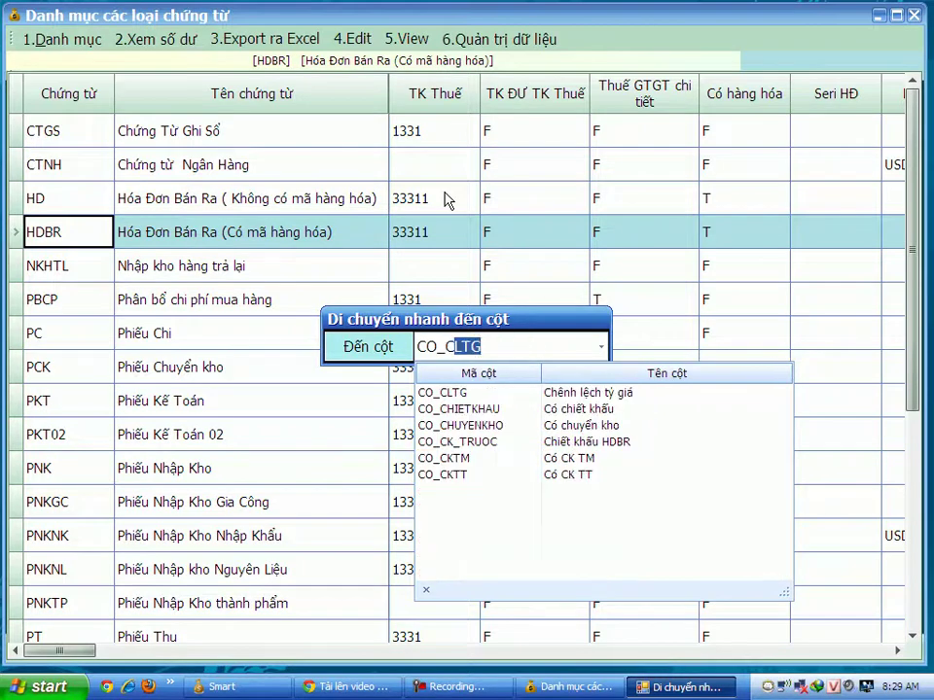
{"action": "type", "text": "K_TRUOC"}
{"action": "key", "text": "Down"}
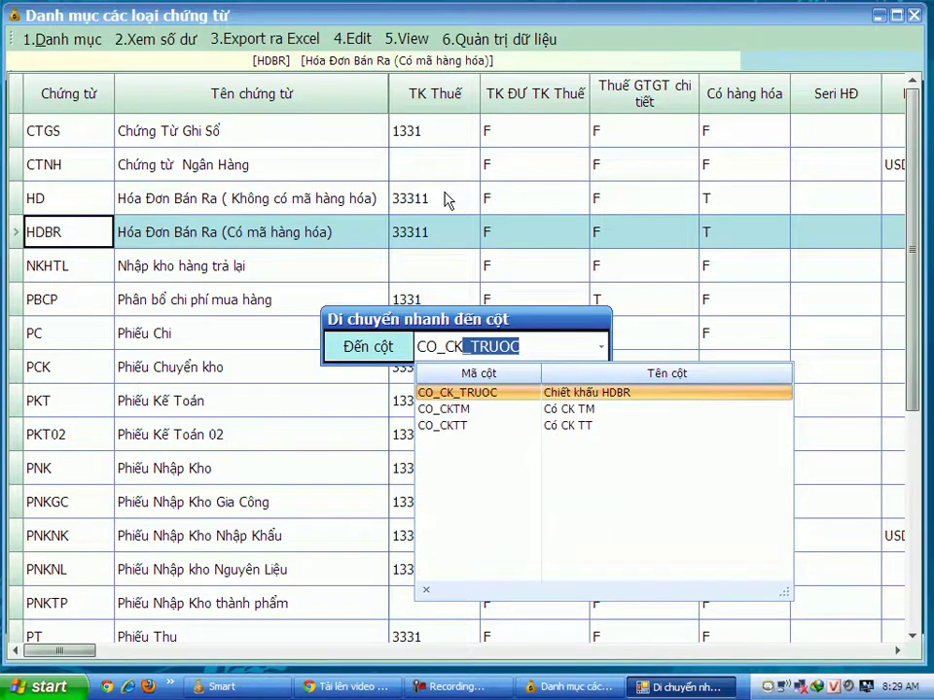
{"action": "key", "text": "Return"}
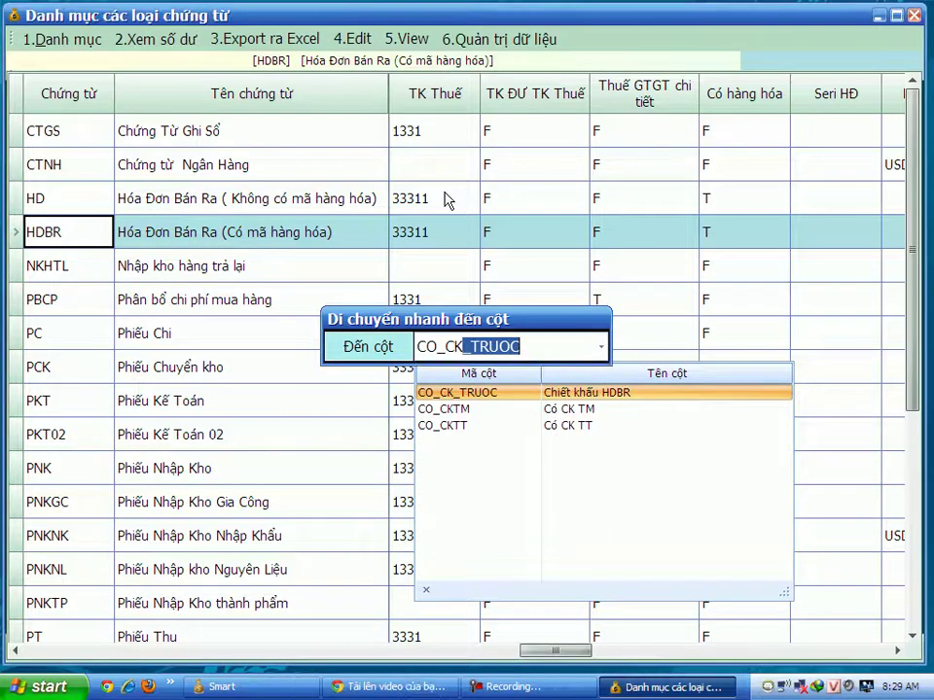
Step: Set Chiết khấu HDBR to T for the HDBR voucher type and close the list
{"action": "key", "text": "F2"}
{"action": "key", "text": "Return"}
{"action": "type", "text": "T"}
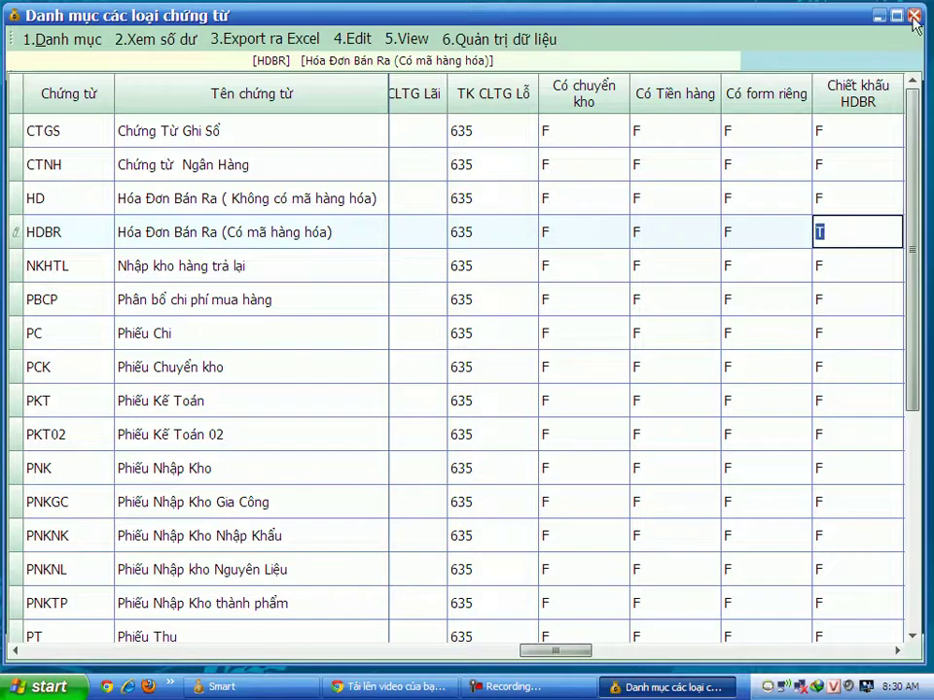
{"action": "key", "text": "Escape"}
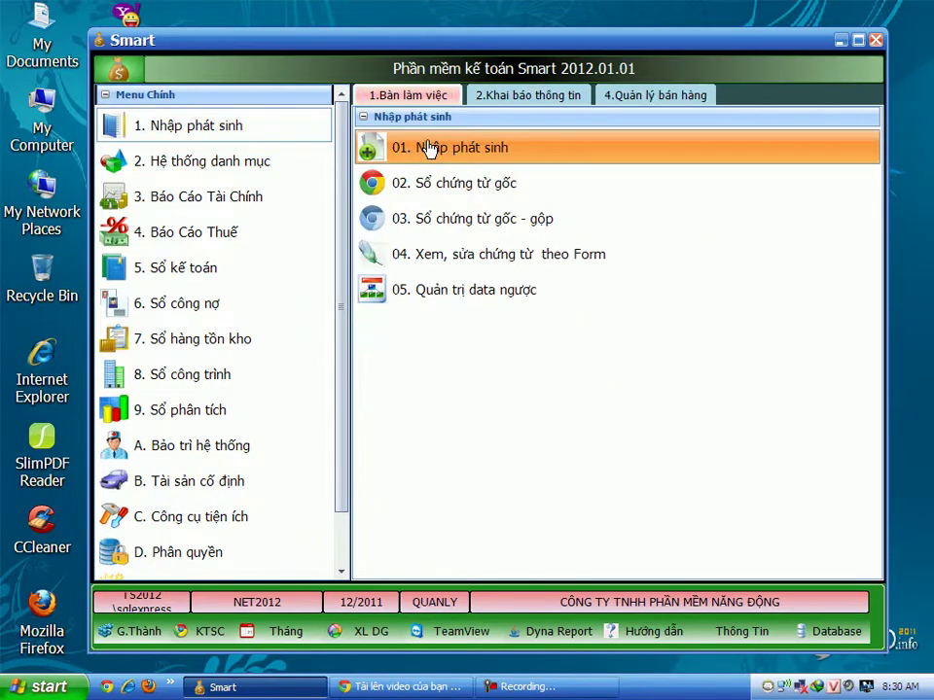
Step: Open Nhập phát sinh and start a new voucher of type HDBR
{"action": "left_click", "coordinate": [428, 148]}
{"action": "type", "text": "HDBR"}
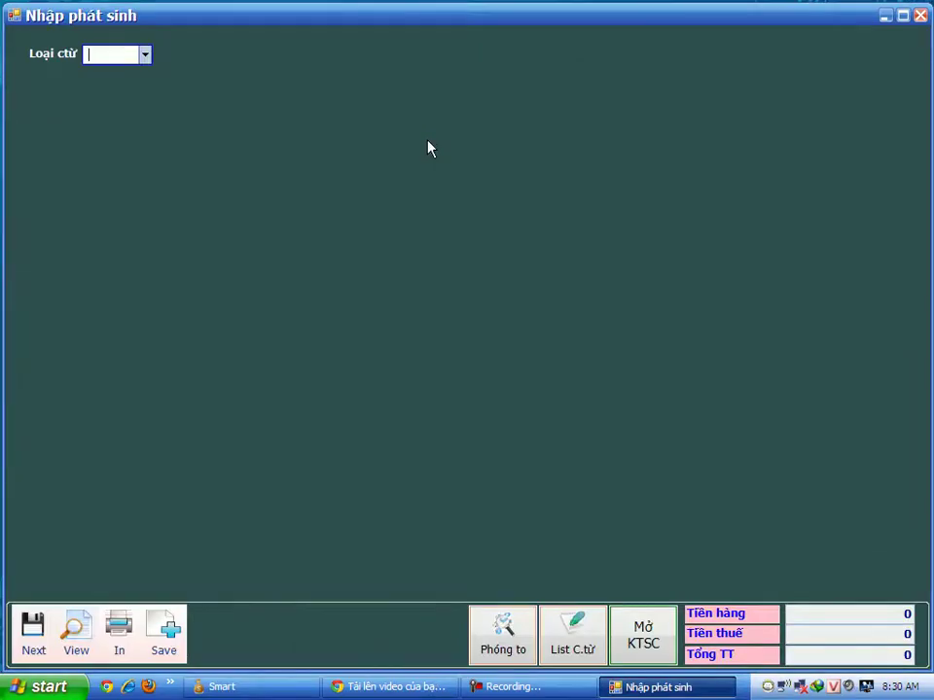
{"action": "key", "text": "Return"}
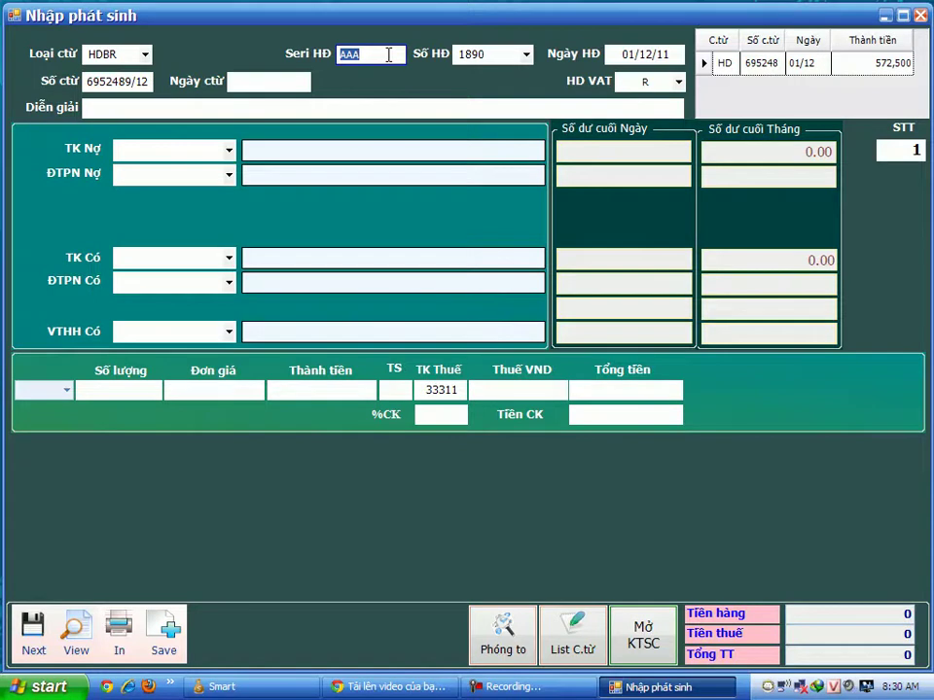
Step: Enter invoice series AB/2011 and invoice number 102030, accepting the date 01/12/11 and VAT type R
{"action": "type", "text": "AB/2011"}
{"action": "key", "text": "Tab"}
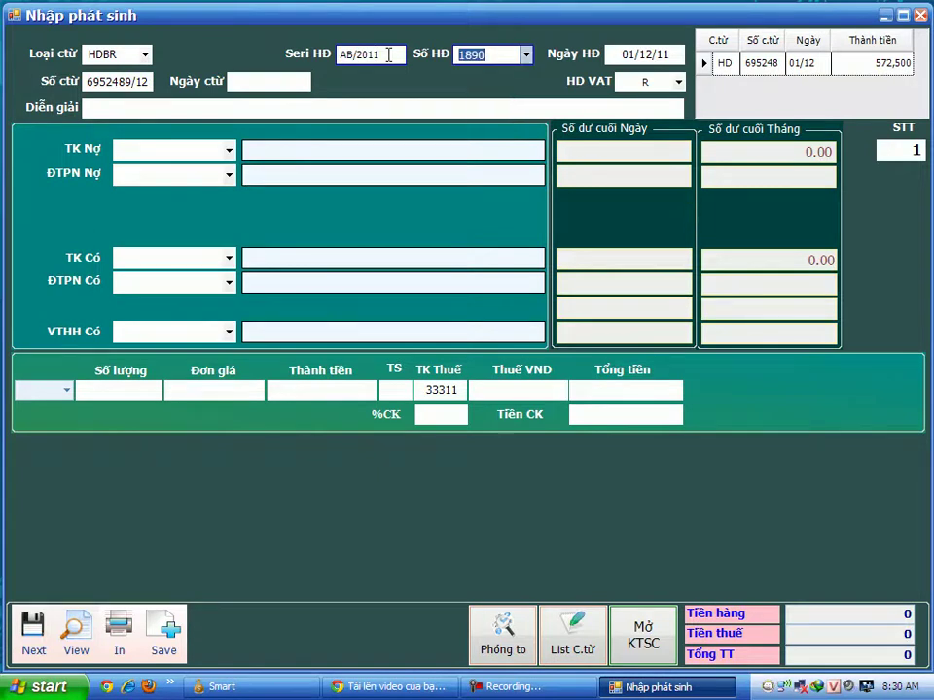
{"action": "type", "text": "102030"}
{"action": "key", "text": "Tab"}
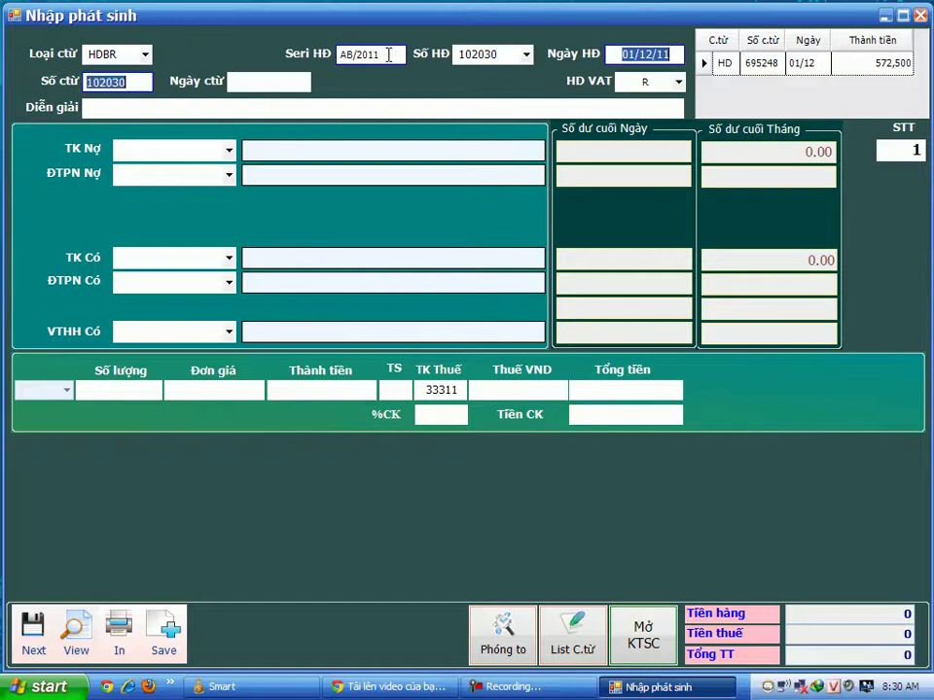
{"action": "key", "text": "Return"}
{"action": "key", "text": "Return"}
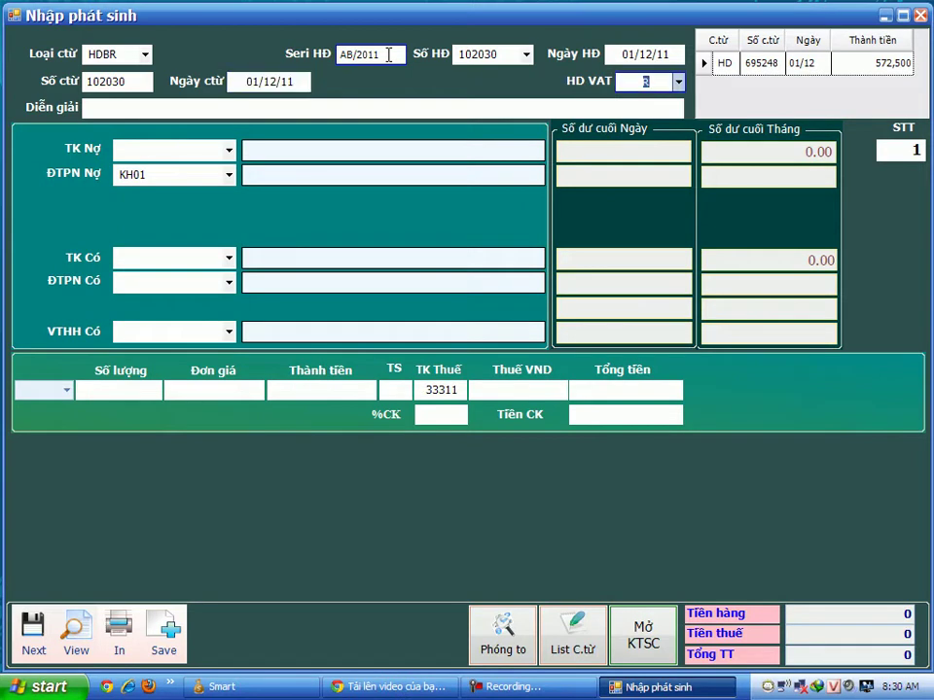
{"action": "key", "text": "Return"}
{"action": "key", "text": "Return"}
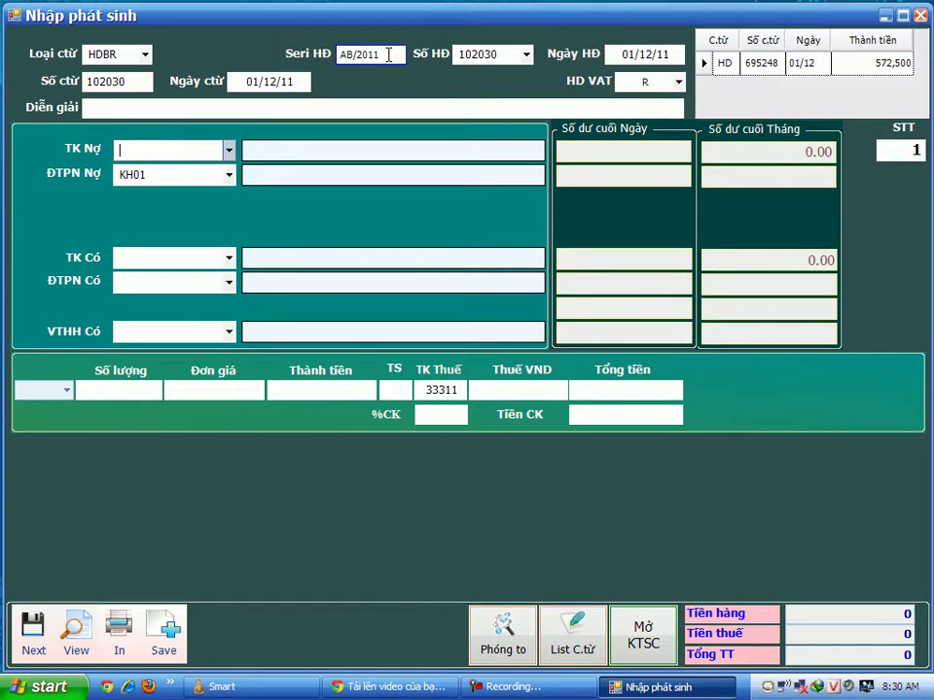
Step: Set the debit account to 131 with customer code KH01 and the credit account to 5111
{"action": "type", "text": "131"}
{"action": "key", "text": "Return"}
{"action": "key", "text": "Return"}
{"action": "type", "text": "5111"}
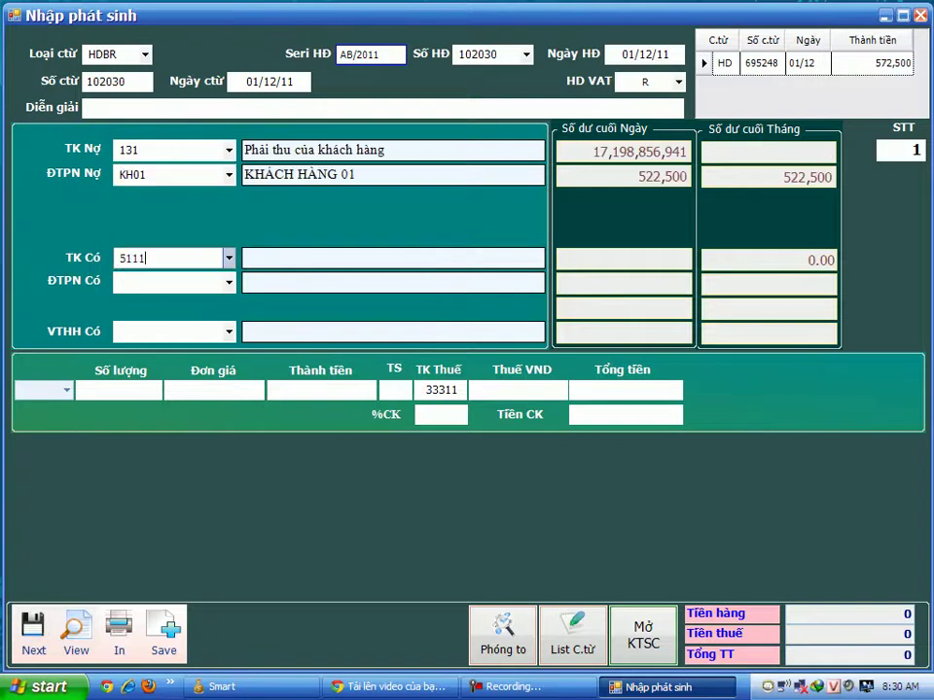
{"action": "key", "text": "Return"}
{"action": "key", "text": "Return"}
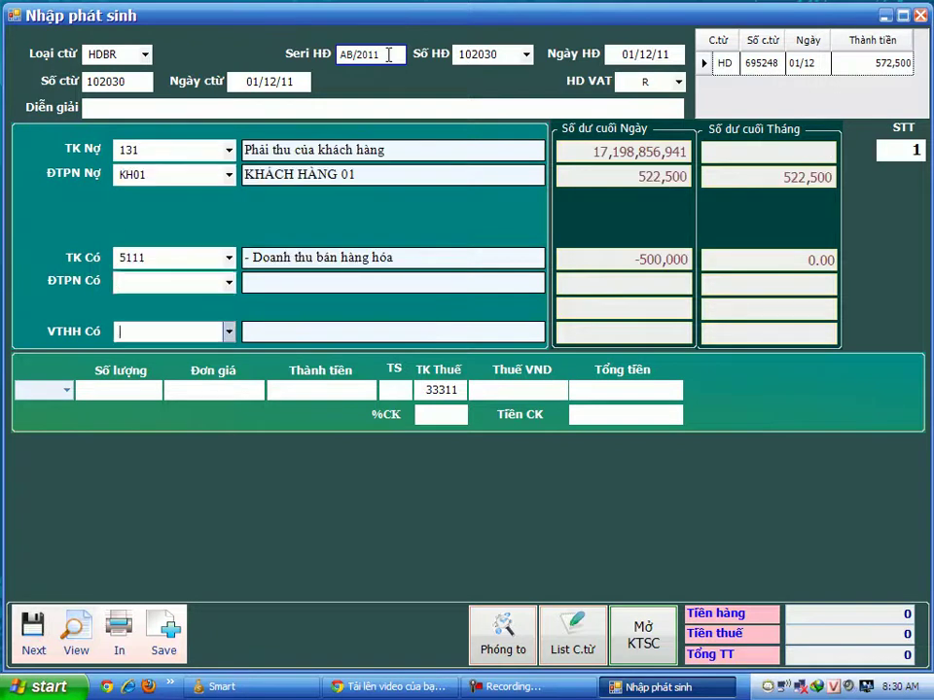
Step: Choose item HH01 for the first line with quantity 10 and unit price 10,000
{"action": "key", "text": "F4"}
{"action": "key", "text": "Down"}
{"action": "key", "text": "Down"}
{"action": "key", "text": "Down"}
{"action": "key", "text": "Return"}
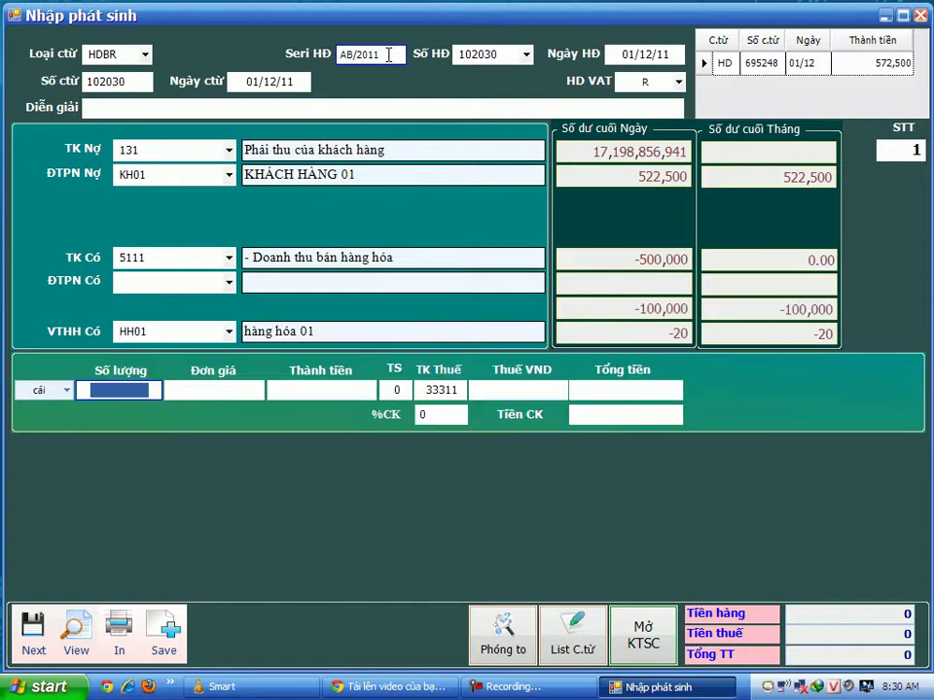
{"action": "type", "text": "10"}
{"action": "key", "text": "Return"}
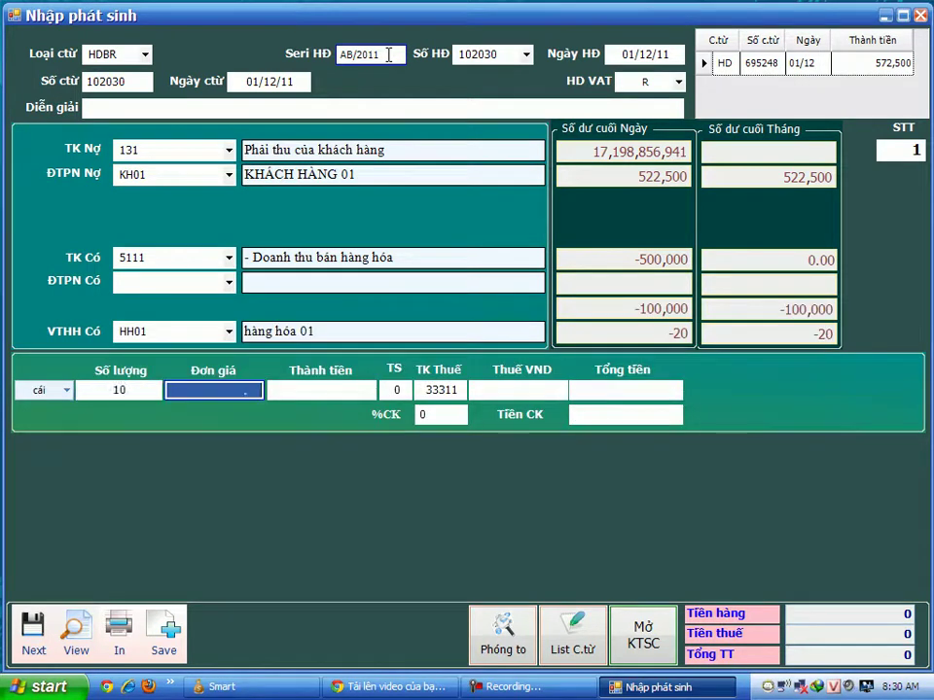
{"action": "type", "text": "100000"}
{"action": "key", "text": "Return"}
{"action": "key", "text": "Return"}
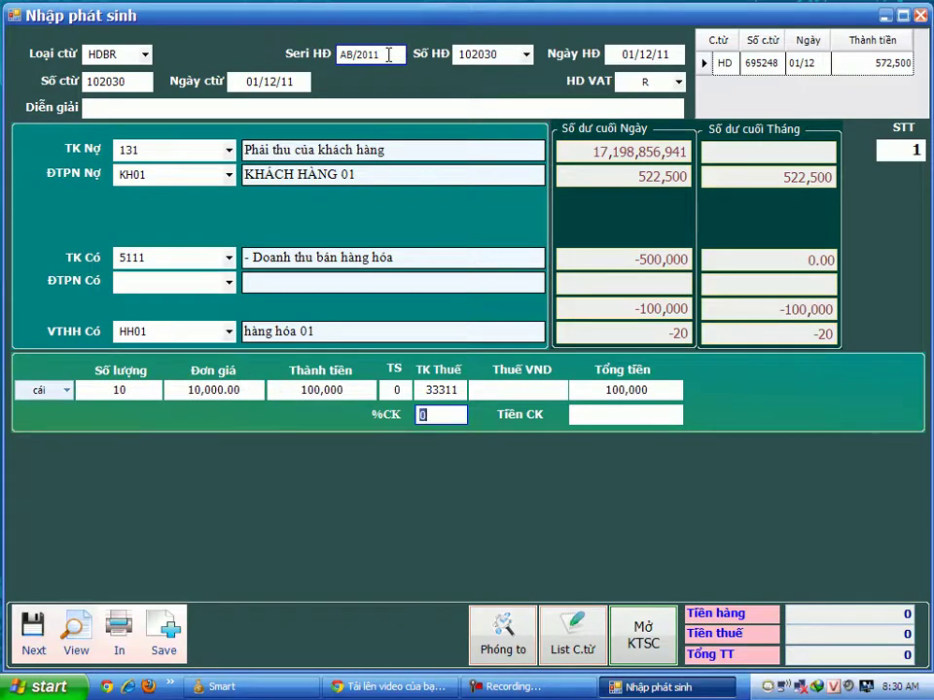
Step: Give the HH01 line a 5 percent discount and a 10 percent tax rate, and add it to the invoice
{"action": "type", "text": "5"}
{"action": "key", "text": "Return"}
{"action": "key", "text": "Return"}
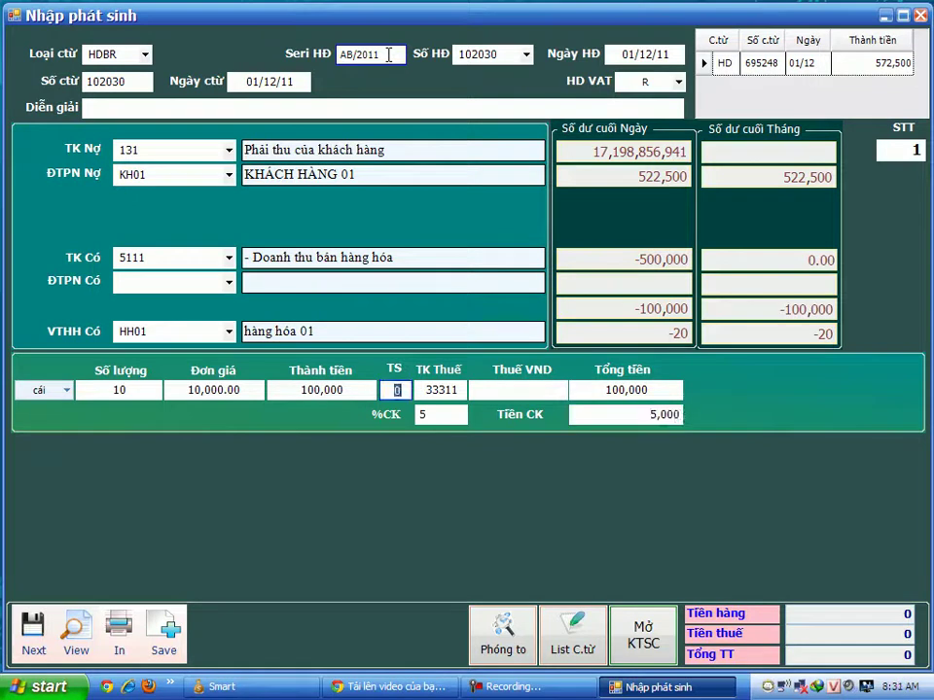
{"action": "type", "text": "10"}
{"action": "key", "text": "Return"}
{"action": "key", "text": "Return"}
{"action": "key", "text": "Return"}
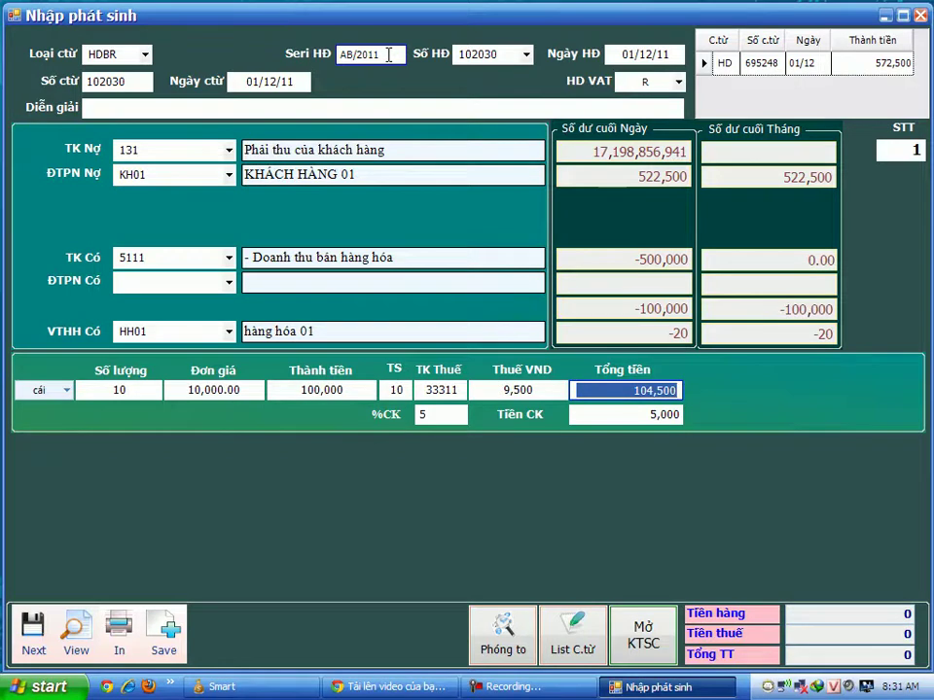
{"action": "key", "text": "Return"}
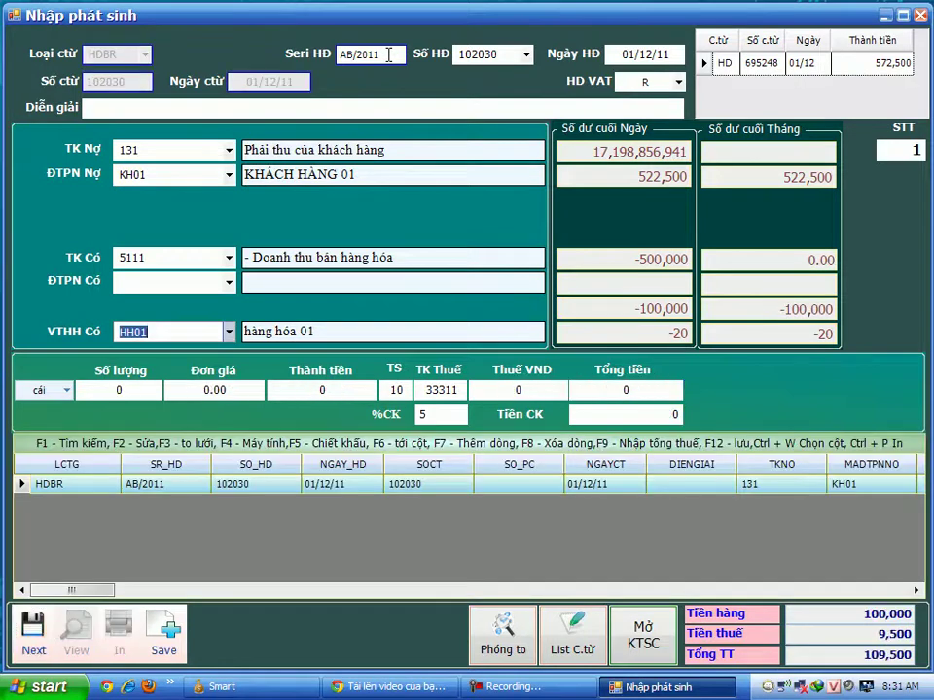
Step: Choose item HH02 for the second line with quantity 50 and unit price 60,000
{"action": "key", "text": "alt+Down"}
{"action": "key", "text": "Down"}
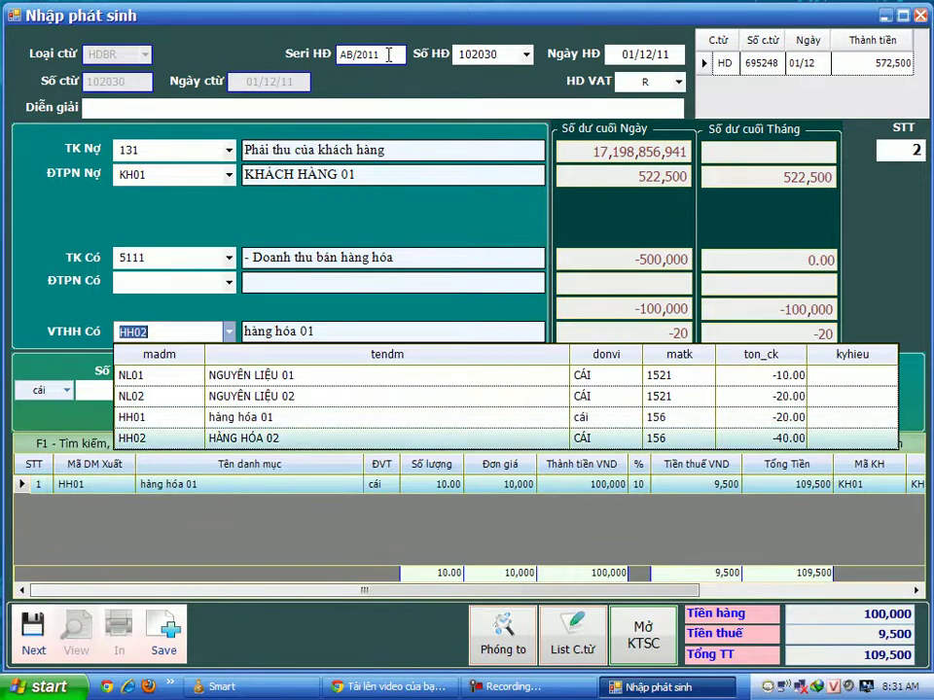
{"action": "key", "text": "Return"}
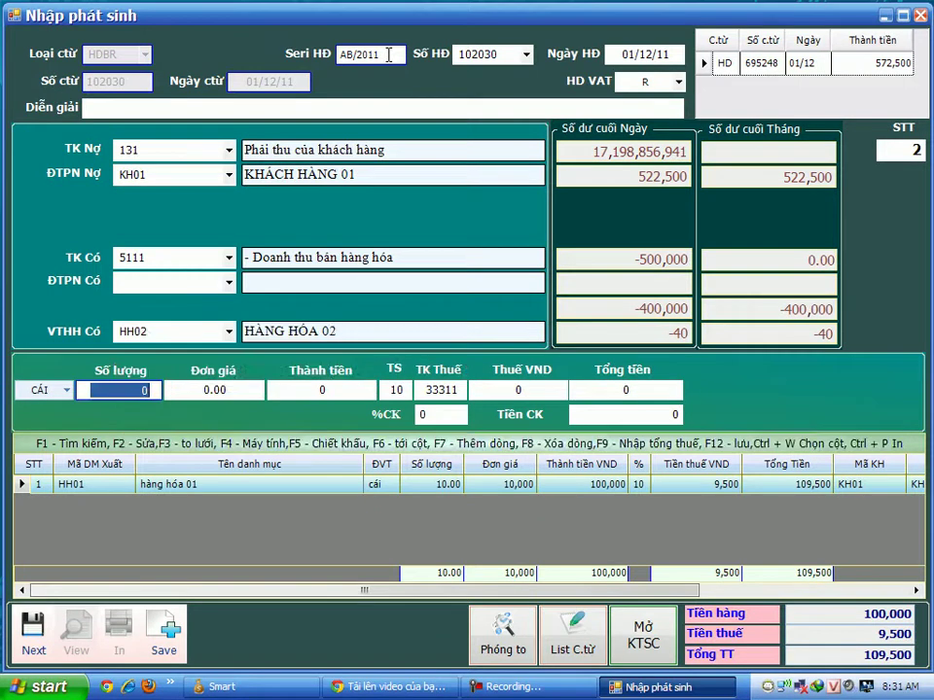
{"action": "type", "text": "50"}
{"action": "key", "text": "Return"}
{"action": "type", "text": "60,000"}
{"action": "key", "text": "Return"}
Step: Give the HH02 line a 10 percent discount, accept the 10 percent tax rate, and add it to the invoice
{"action": "type", "text": "10"}
{"action": "key", "text": "Return"}
{"action": "key", "text": "Return"}
{"action": "key", "text": "Return"}
{"action": "key", "text": "Return"}
{"action": "key", "text": "Return"}
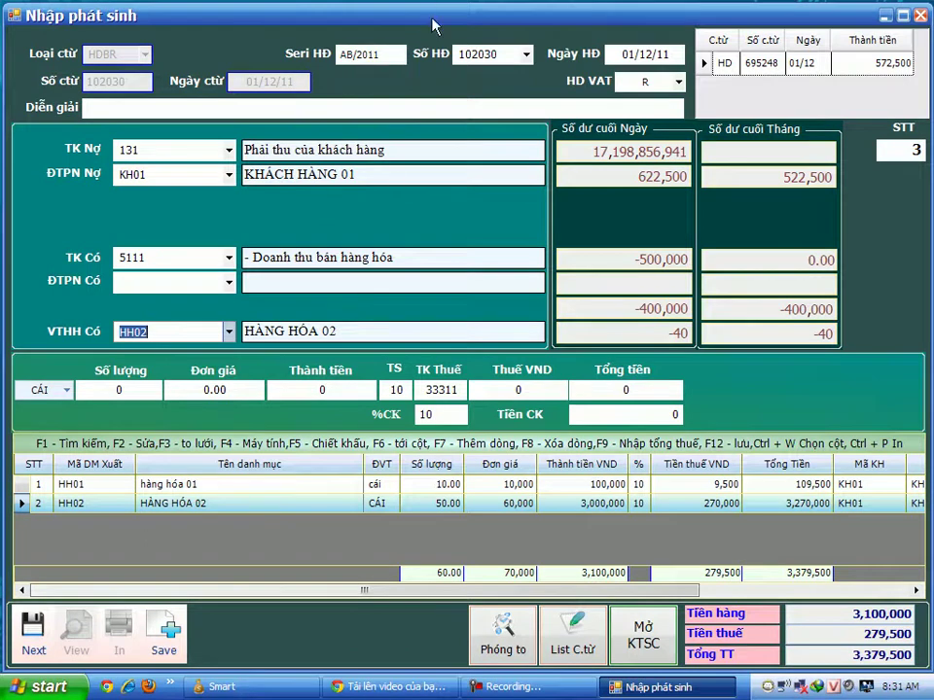
Step: Review the amount, tax, total and customer columns of the two item lines and enlarge the item grid
{"action": "left_click", "coordinate": [521, 504]}
{"action": "key", "text": "Right"}
{"action": "key", "text": "Right"}
{"action": "key", "text": "Right"}
{"action": "key", "text": "Right"}
{"action": "key", "text": "Right"}
{"action": "key", "text": "Right"}
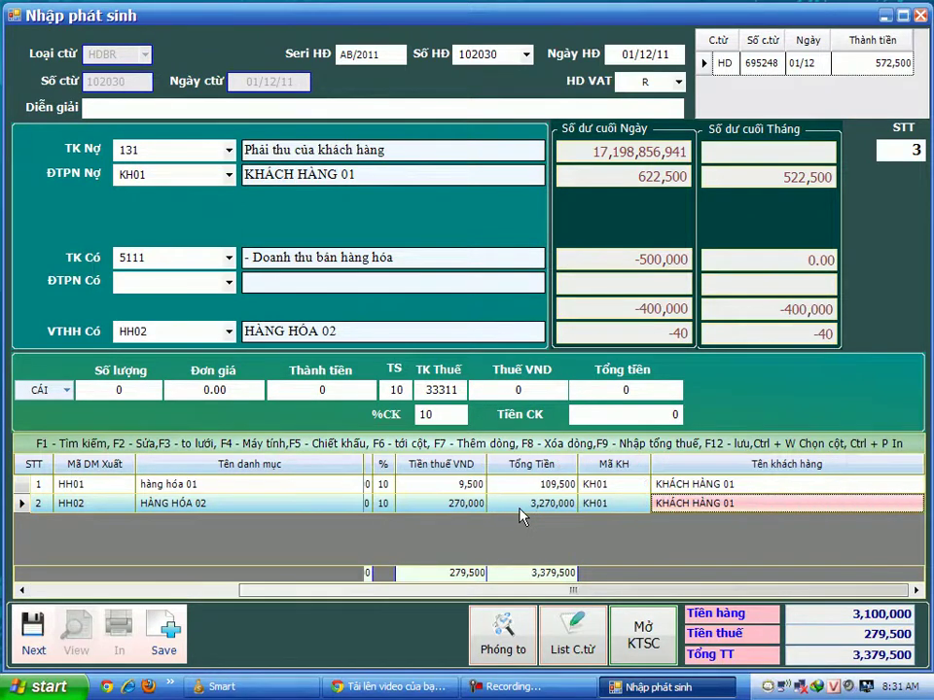
{"action": "key", "text": "Left"}
{"action": "key", "text": "Left"}
{"action": "key", "text": "Left"}
{"action": "key", "text": "Left"}
{"action": "key", "text": "Left"}
{"action": "key", "text": "Left"}
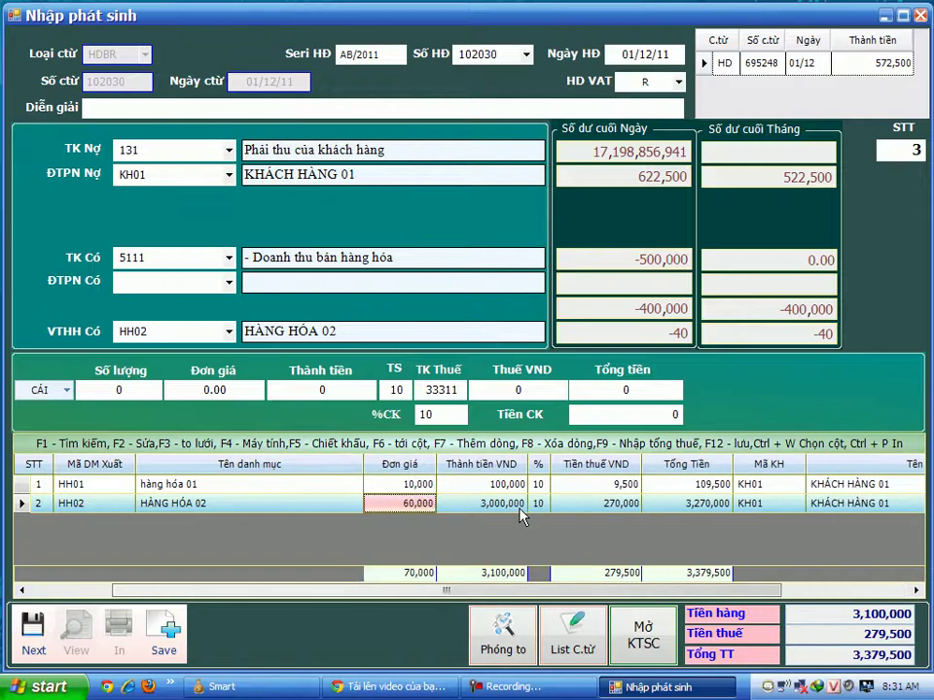
{"action": "key", "text": "Left"}
{"action": "key", "text": "Left"}
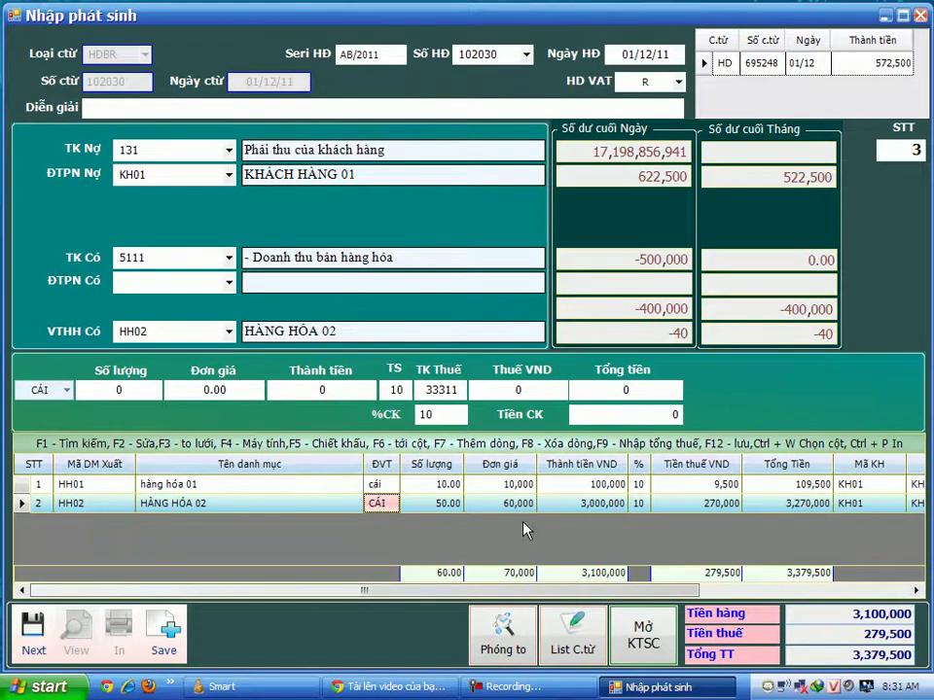
{"action": "left_click", "coordinate": [500, 650]}
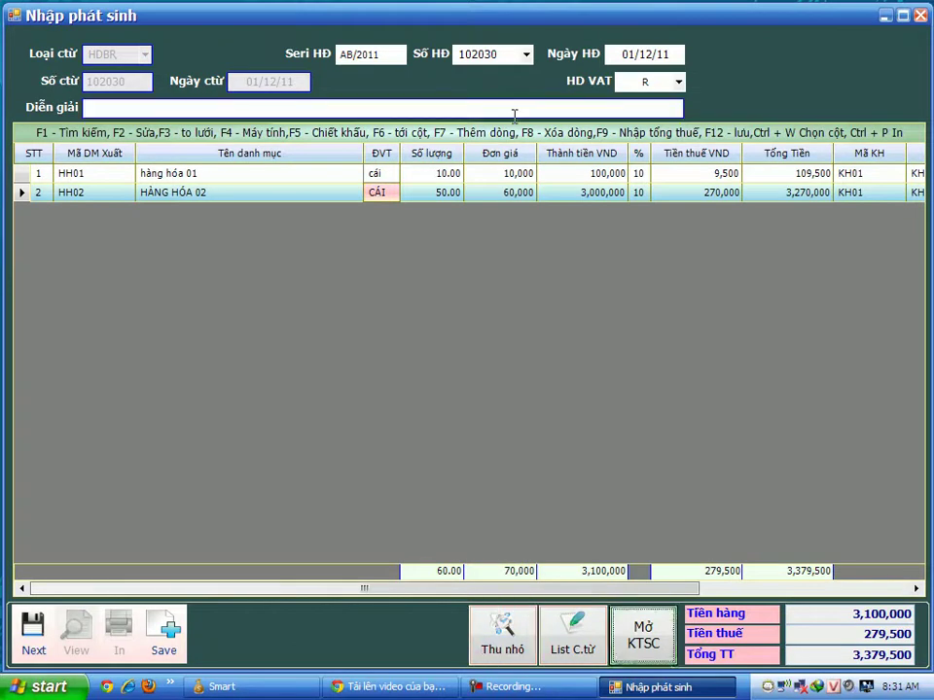
Step: Examine the quantity, unit price, amount, tax rate and tax amount cells of the HH01 and HH02 lines
{"action": "left_click", "coordinate": [543, 181]}
{"action": "key", "text": "Tab"}
{"action": "key", "text": "Tab"}
{"action": "key", "text": "Tab"}
{"action": "key", "text": "Tab"}
{"action": "key", "text": "Tab"}
{"action": "key", "text": "Tab"}
{"action": "key", "text": "Tab"}
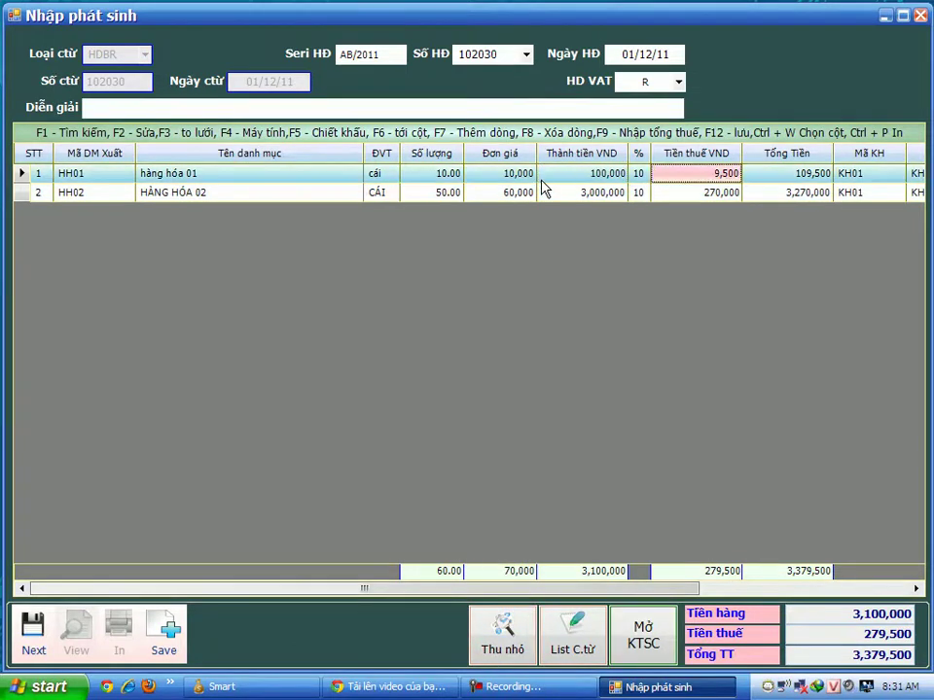
{"action": "key", "text": "Tab"}
{"action": "key", "text": "Tab"}
{"action": "key", "text": "Tab"}
{"action": "key", "text": "Tab"}
{"action": "key", "text": "Tab"}
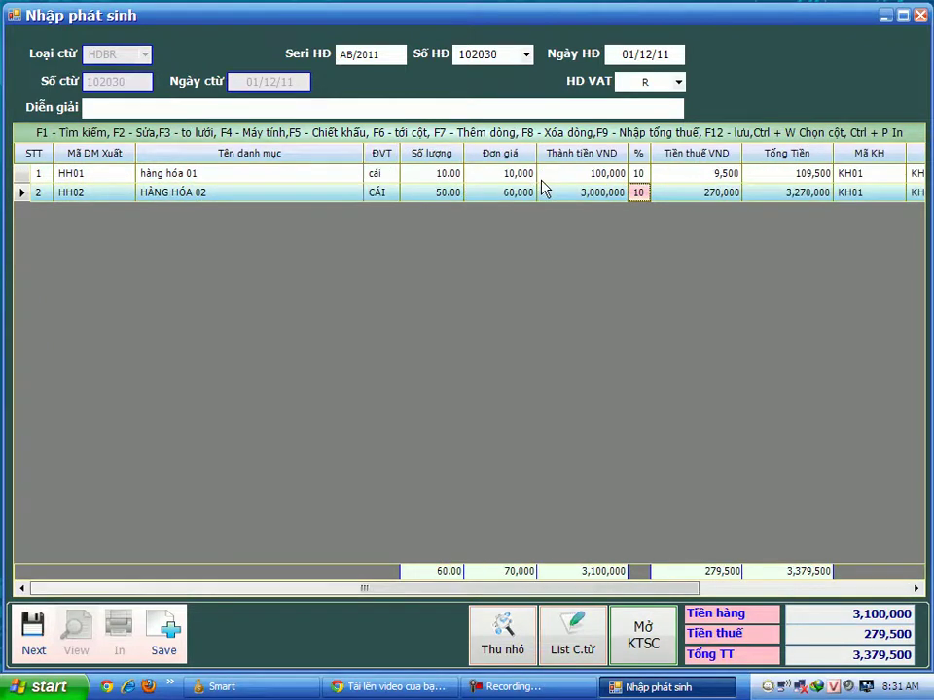
{"action": "key", "text": "Up"}
{"action": "key", "text": "Left"}
{"action": "key", "text": "Left"}
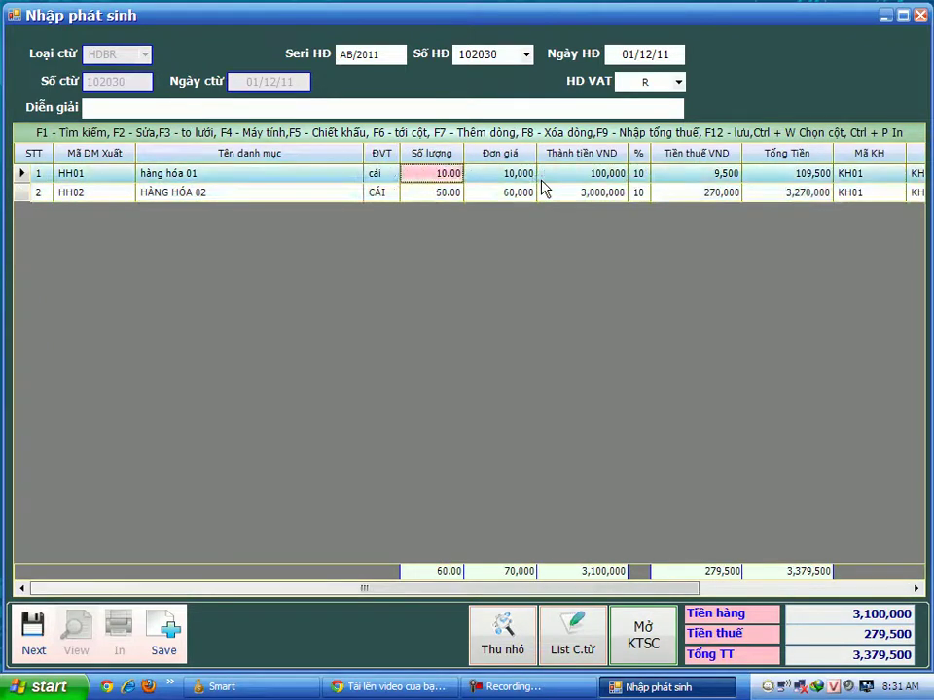
{"action": "key", "text": "Right"}
{"action": "key", "text": "Right"}
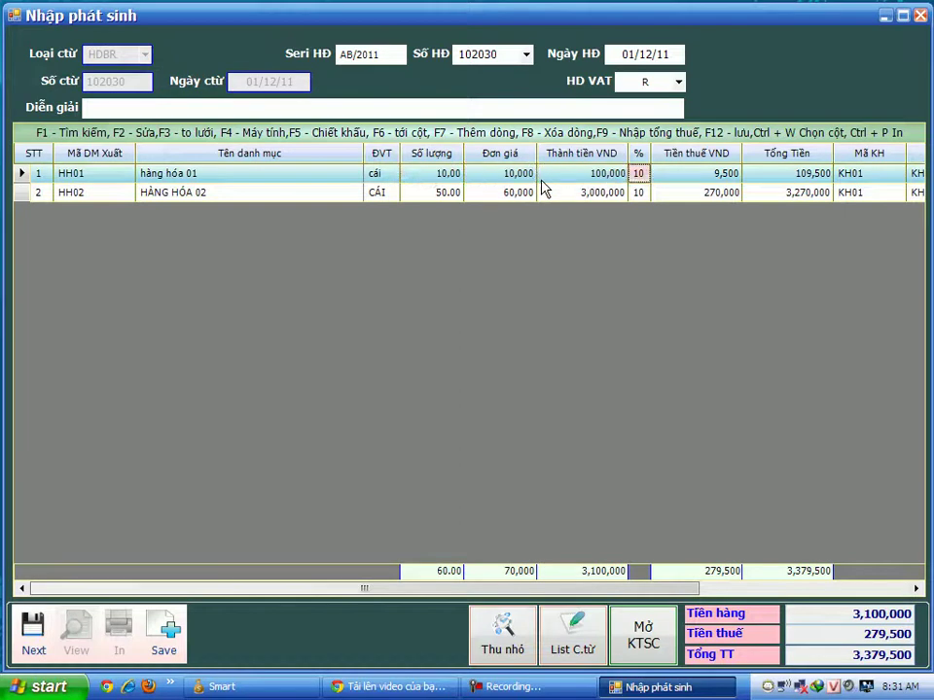
{"action": "key", "text": "Right"}
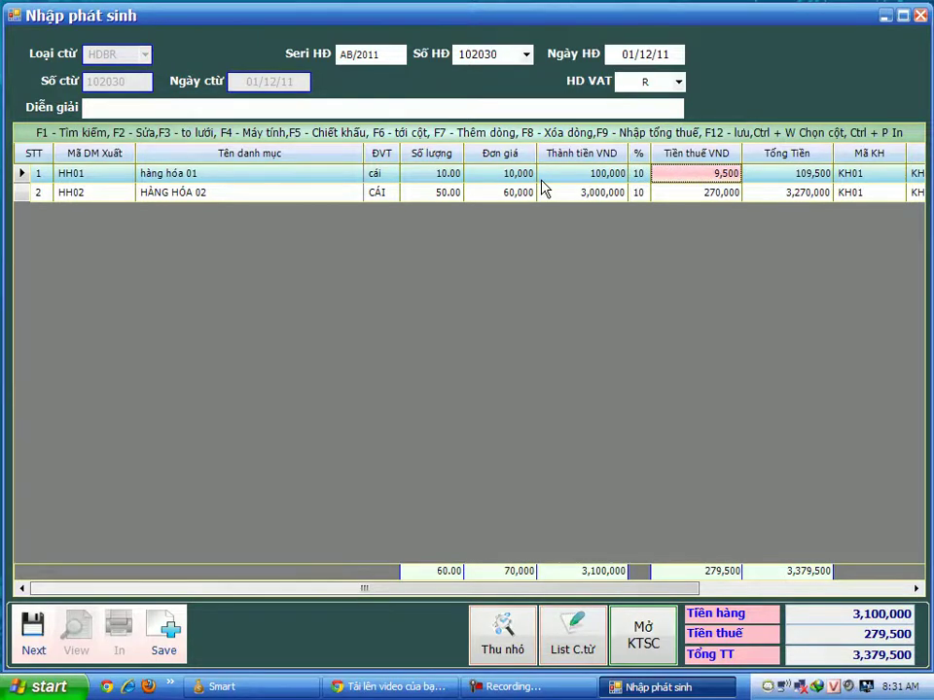
Step: Go to the discount percentage column with the column code PT_CK and check the rates of both item lines
{"action": "key", "text": "F6"}
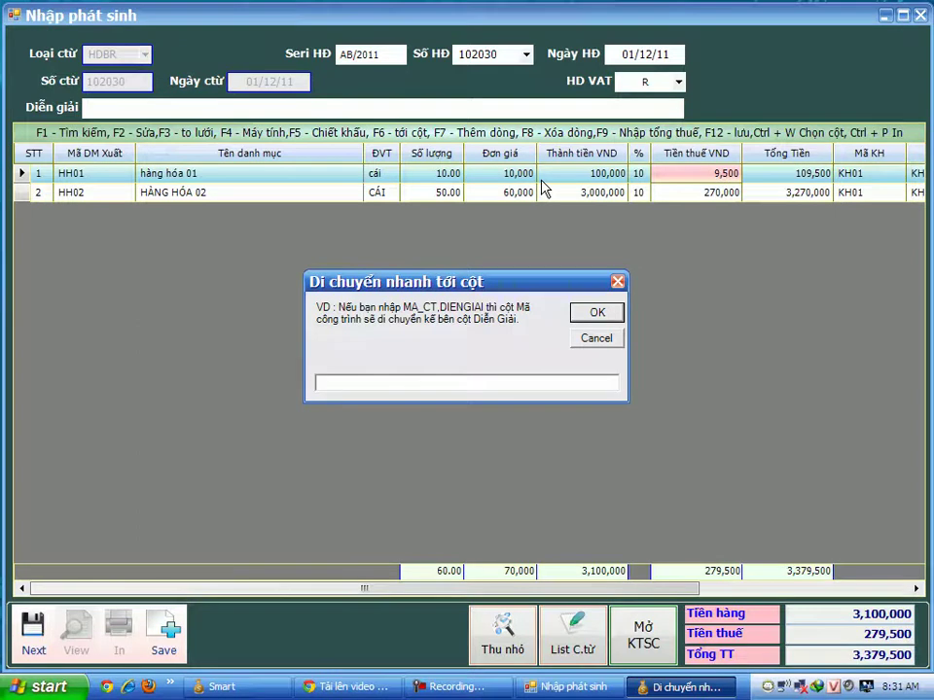
{"action": "type", "text": "PT_CK"}
{"action": "key", "text": "Return"}
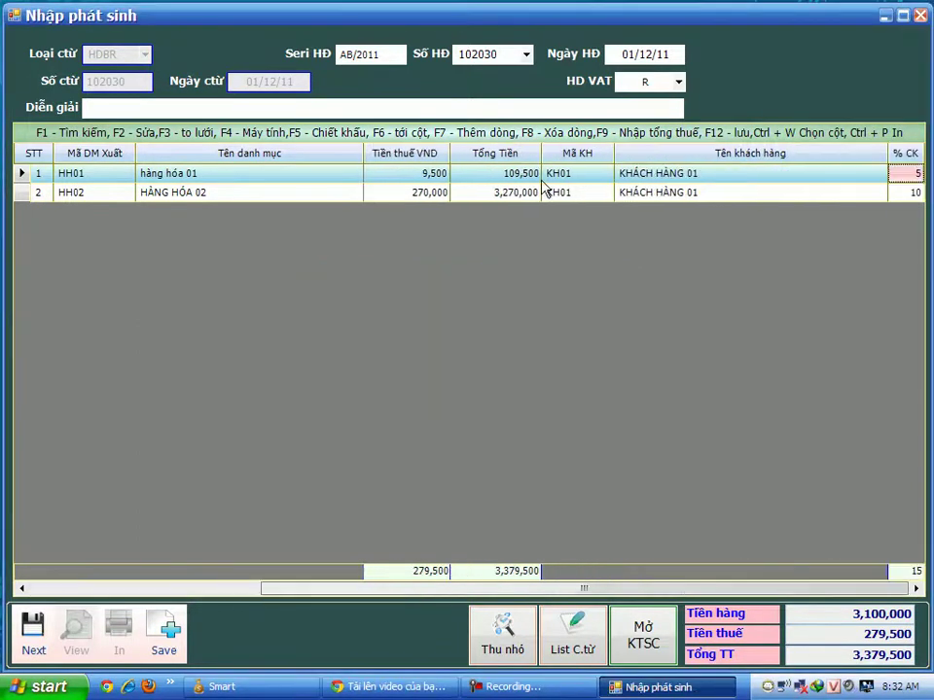
{"action": "left_click", "coordinate": [545, 188]}
{"action": "key", "text": "Up"}
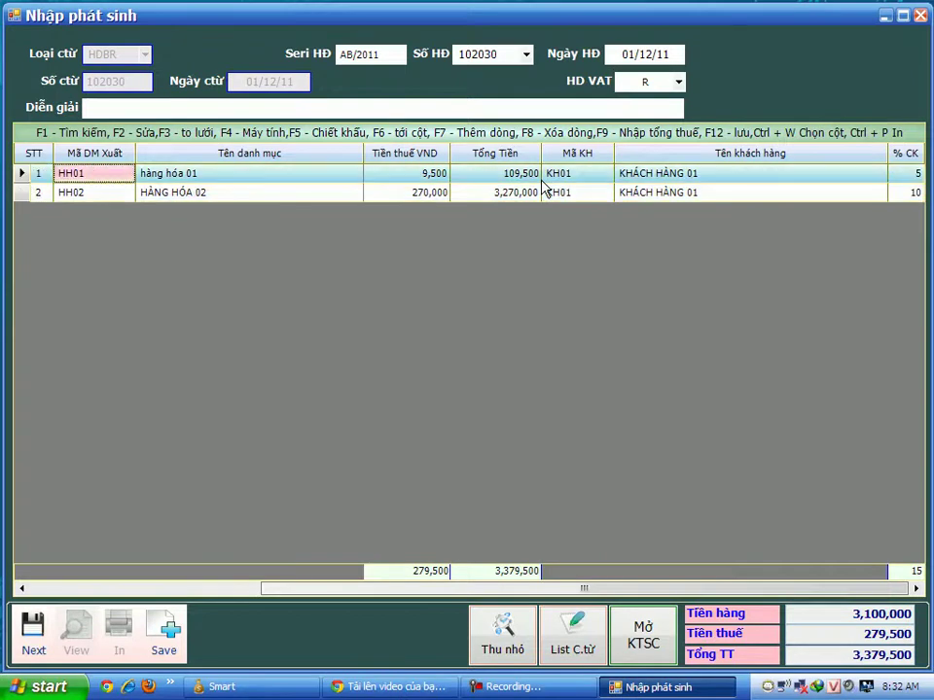
{"action": "key", "text": "Tab"}
{"action": "key", "text": "Tab"}
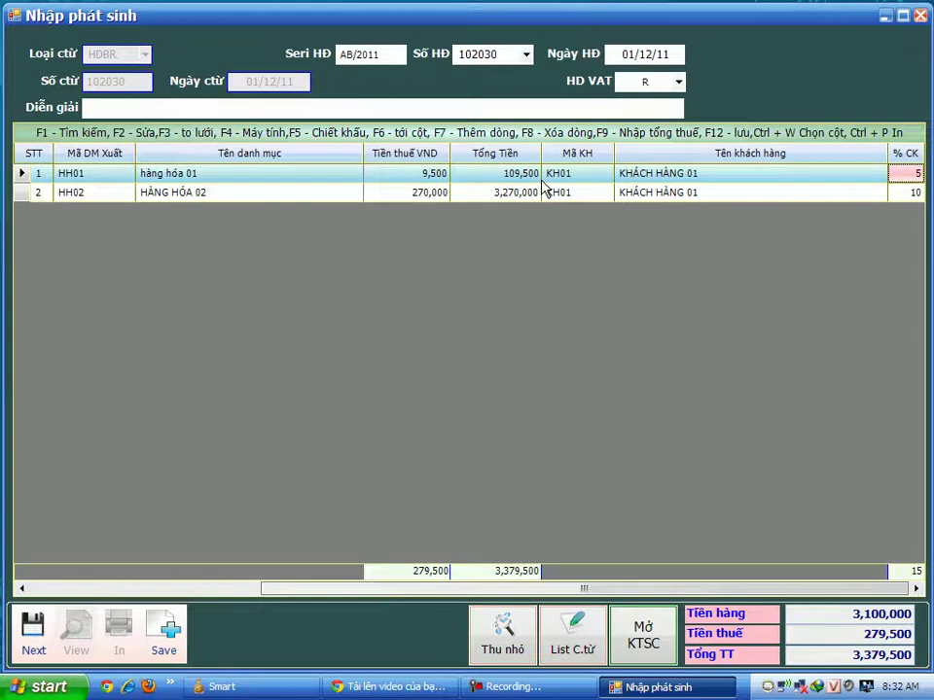
{"action": "key", "text": "Down"}
{"action": "key", "text": "Up"}
Step: Go to the discount amount column with the column code CHIETKHAU and compare amounts and percentages on both lines
{"action": "key", "text": "F6"}
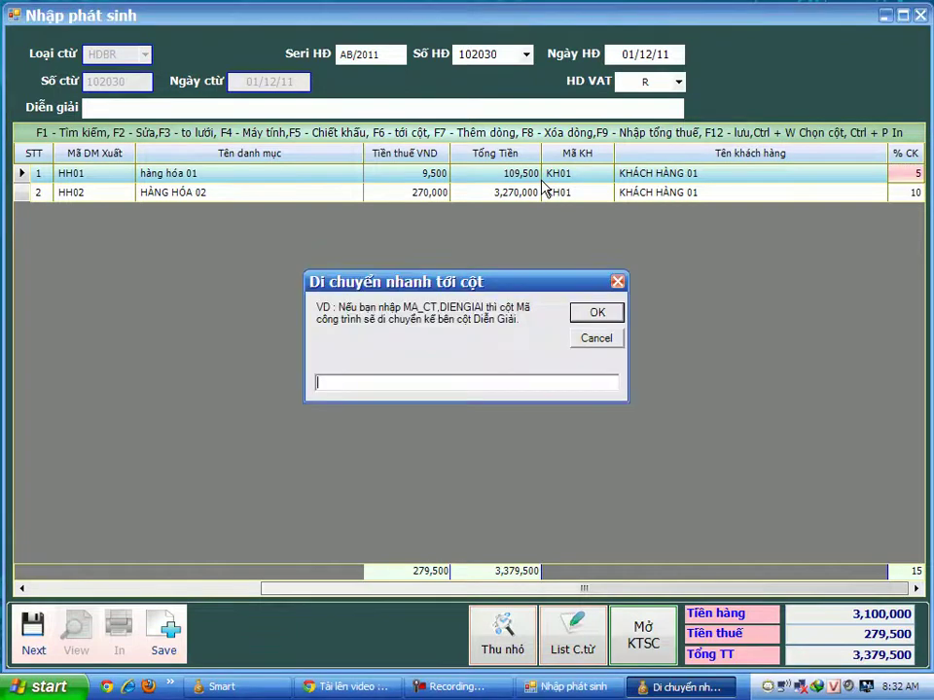
{"action": "type", "text": "CHIT"}
{"action": "key", "text": "BackSpace"}
{"action": "type", "text": "ETKHAU"}
{"action": "key", "text": "Return"}
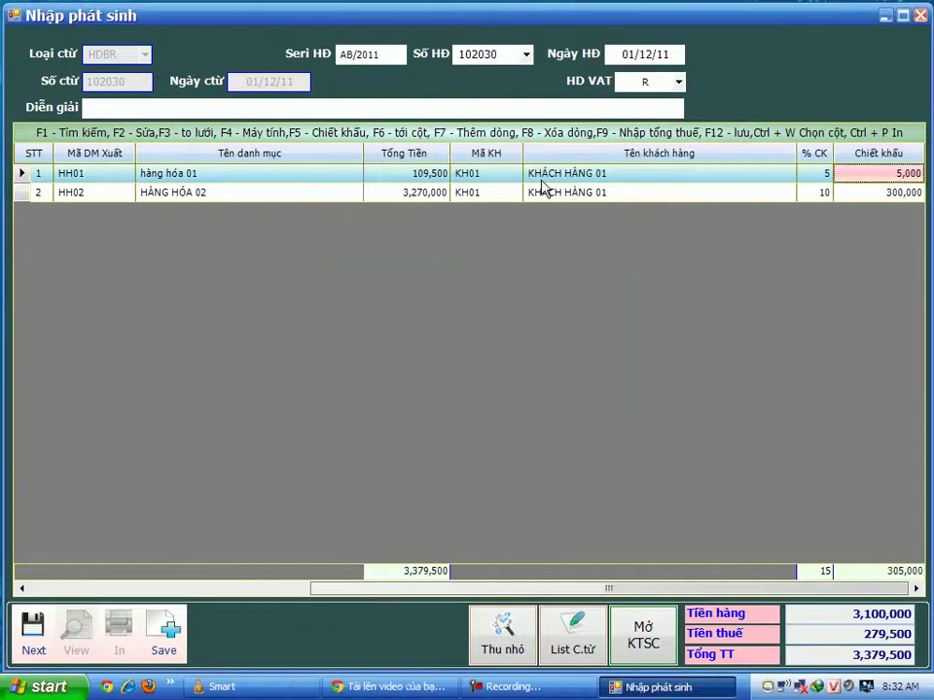
{"action": "key", "text": "Down"}
{"action": "key", "text": "Up"}
{"action": "key", "text": "Left"}
{"action": "key", "text": "Right"}
{"action": "key", "text": "Left"}
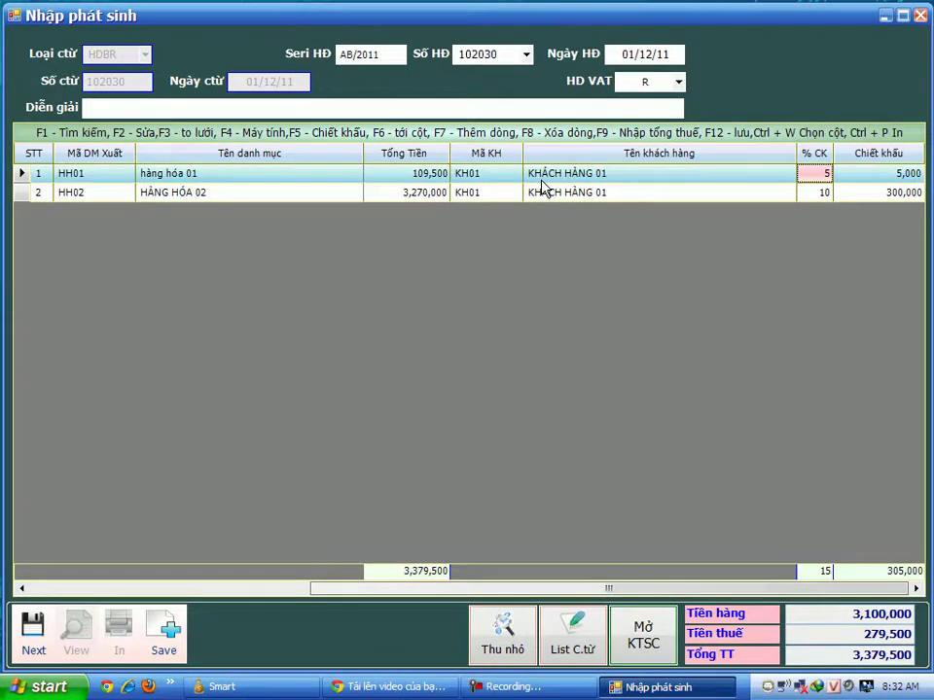
{"action": "key", "text": "Down"}
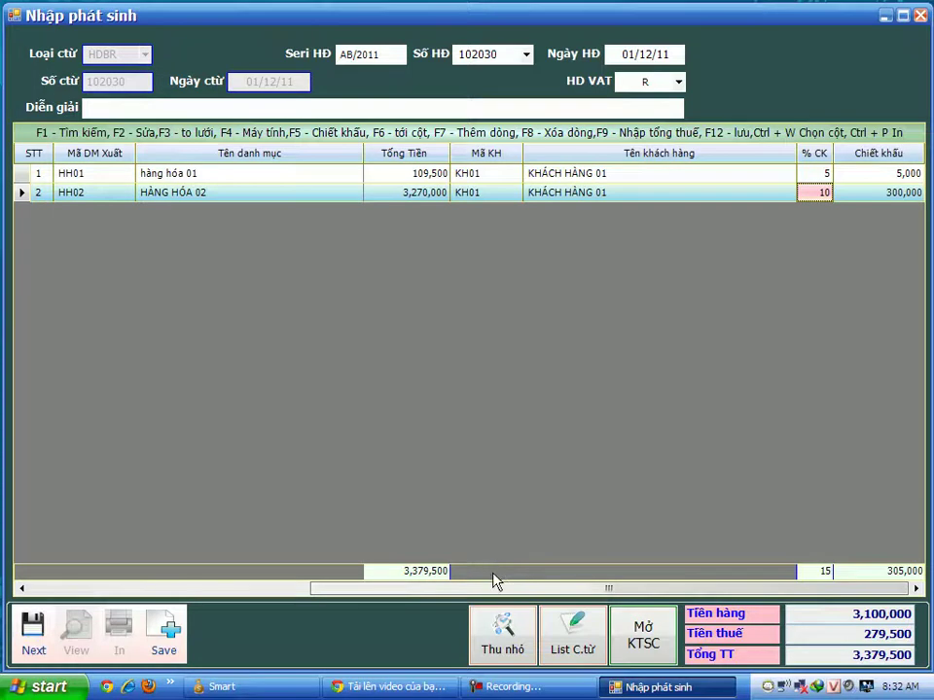
Step: Shrink the item grid, save the invoice and accept moving on to a new voucher
{"action": "left_click", "coordinate": [517, 643]}
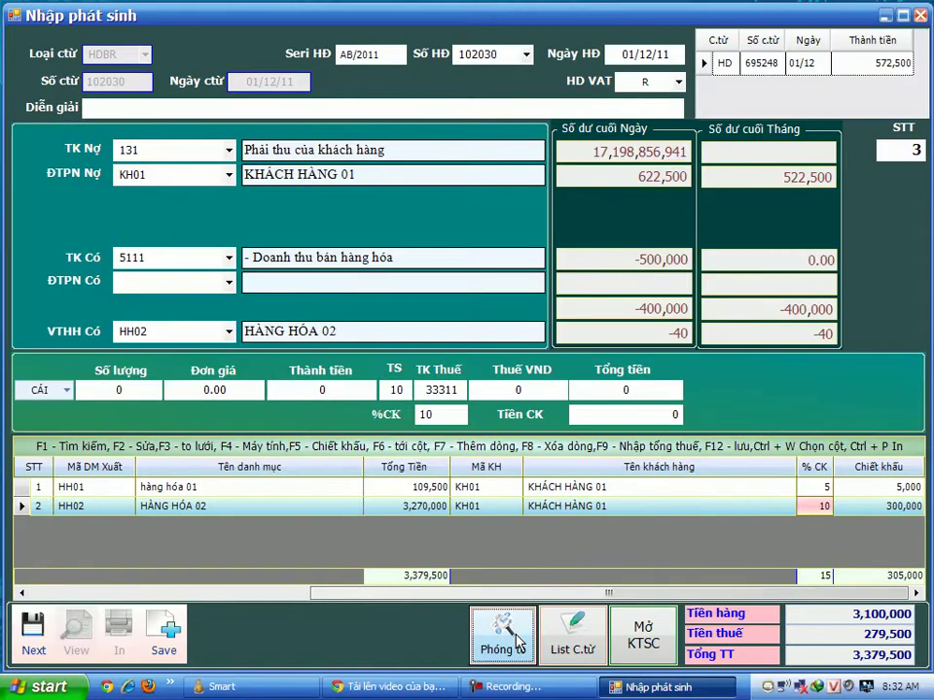
{"action": "left_click", "coordinate": [492, 513]}
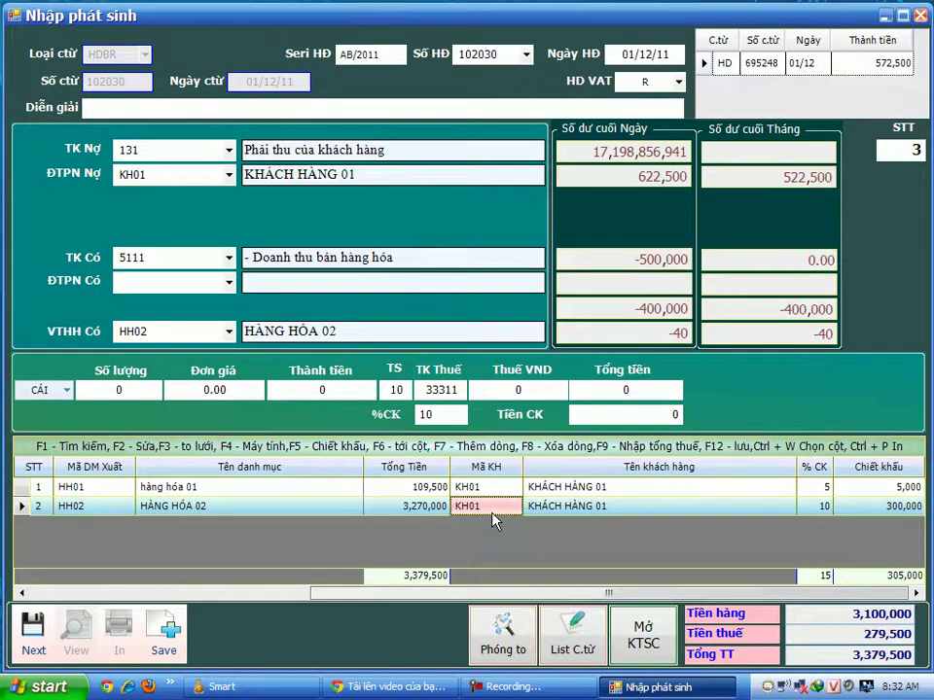
{"action": "key", "text": "F12"}
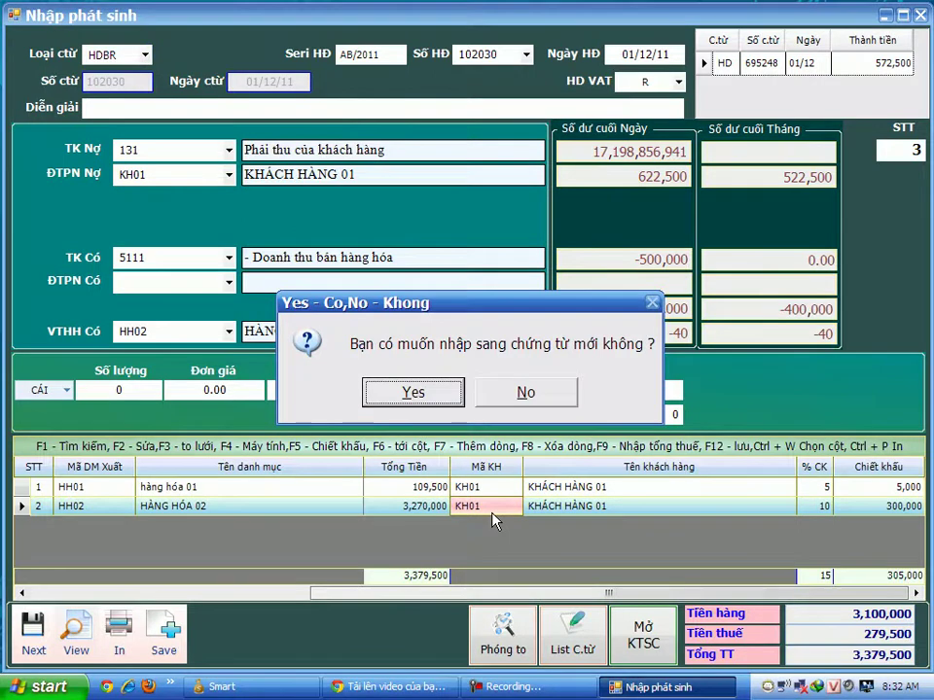
{"action": "key", "text": "Return"}
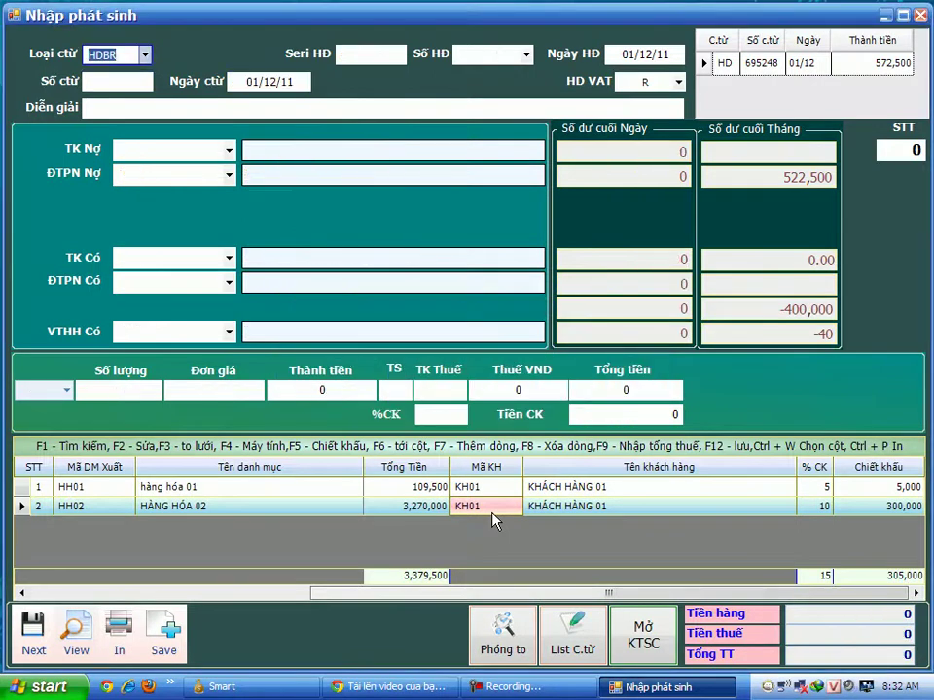